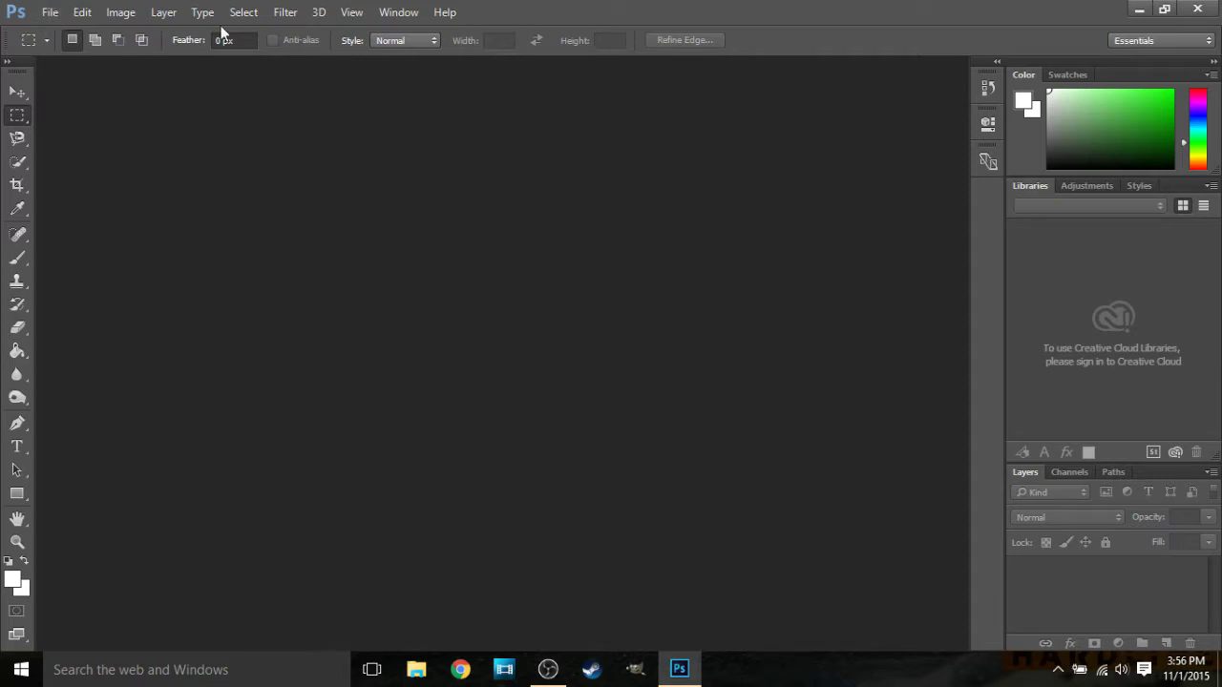
- Show the File menu's Open commands while no document is loaded
{"action": "left_click", "coordinate": [58, 12]}
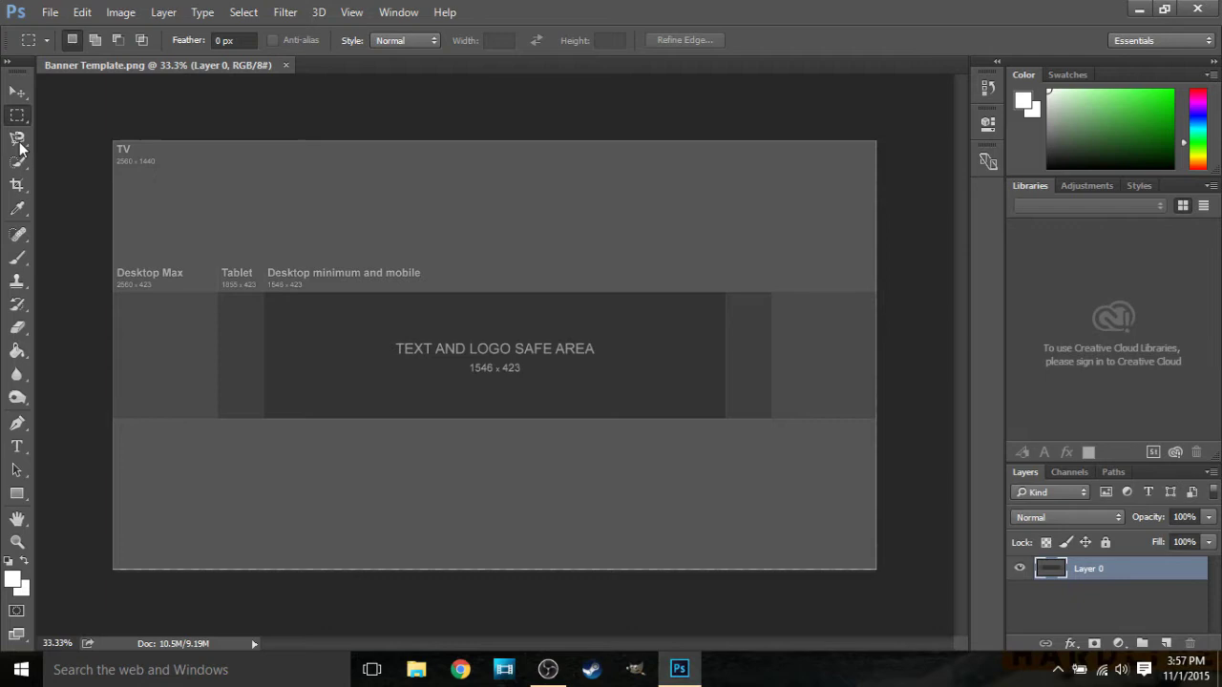
- Draw a trial rectangle across the Desktop Max band, then undo it with Step Backward
{"action": "left_click", "coordinate": [18, 494]}
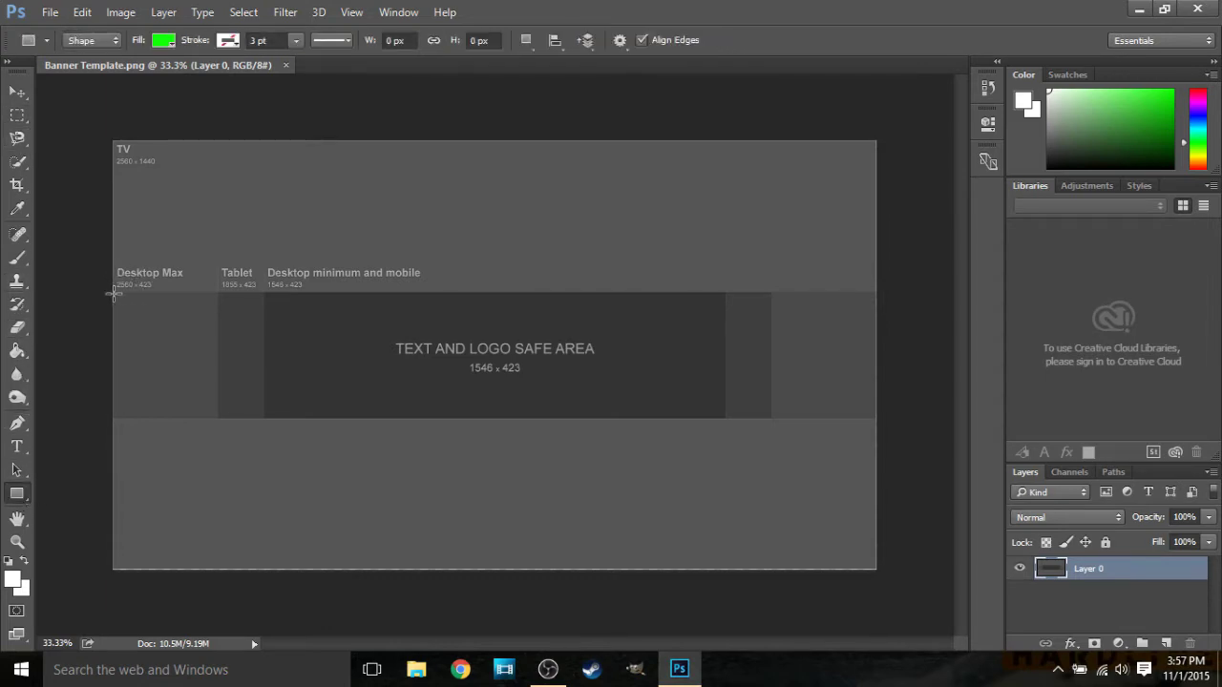
{"action": "left_click_drag", "start_coordinate": [107, 292], "coordinate": [873, 417]}
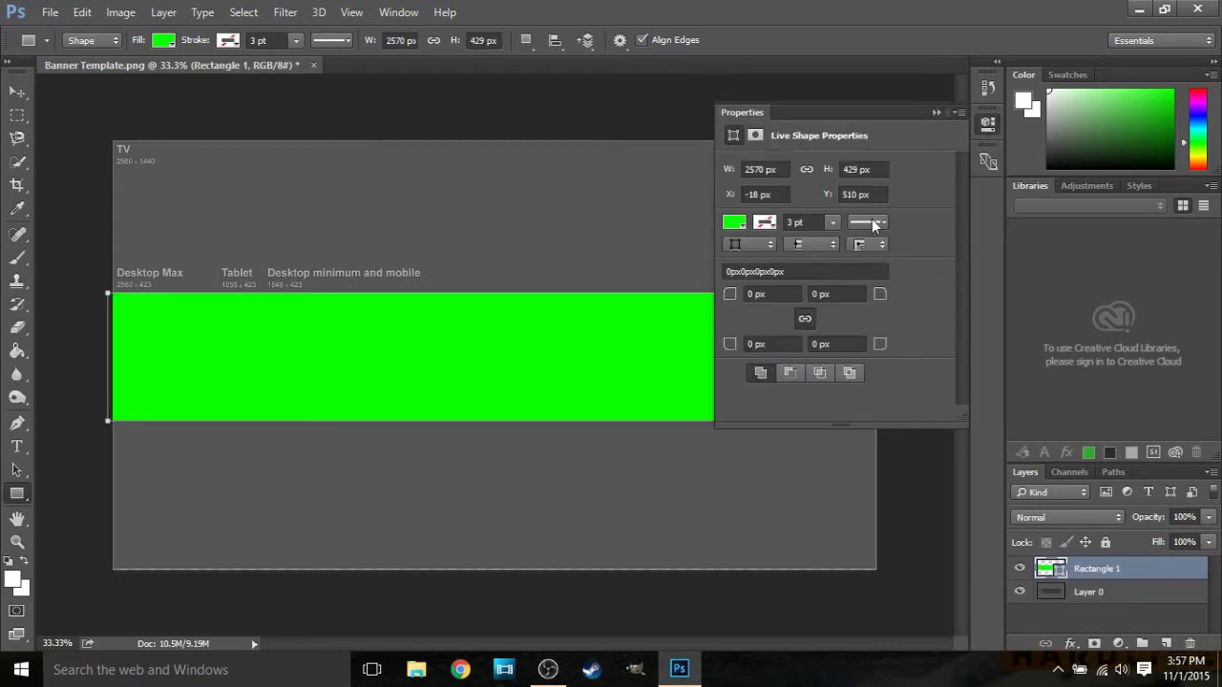
{"action": "left_click", "coordinate": [938, 113]}
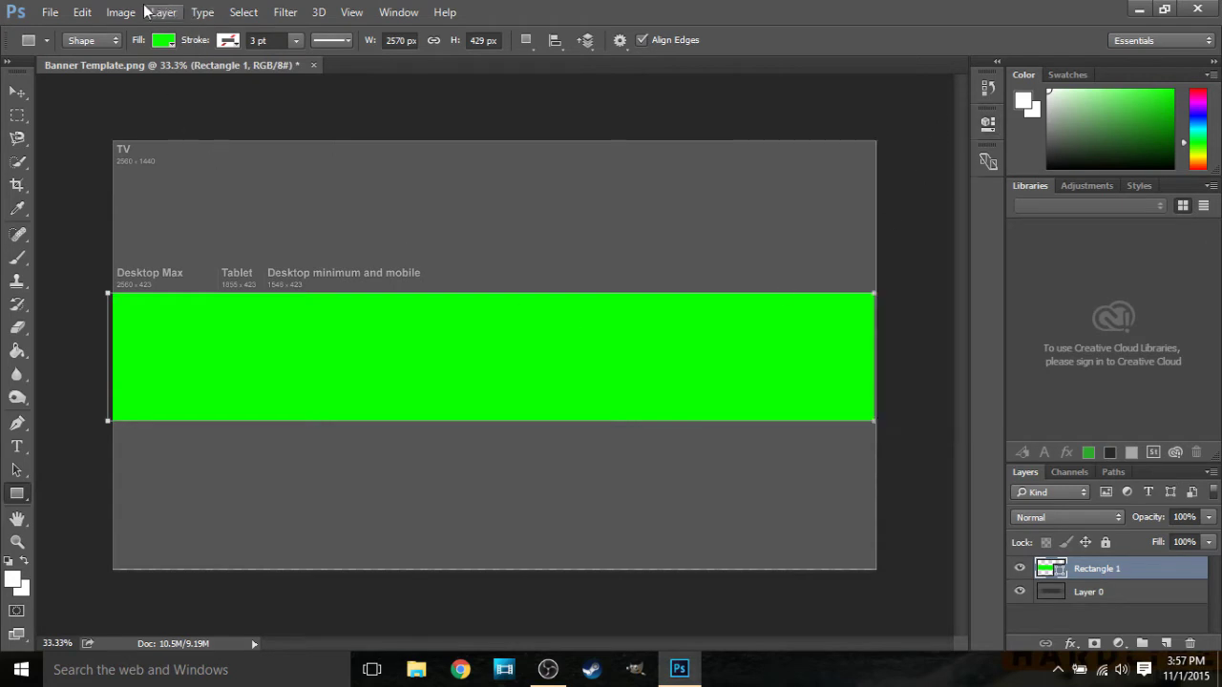
{"action": "left_click", "coordinate": [84, 11]}
{"action": "left_click", "coordinate": [143, 45]}
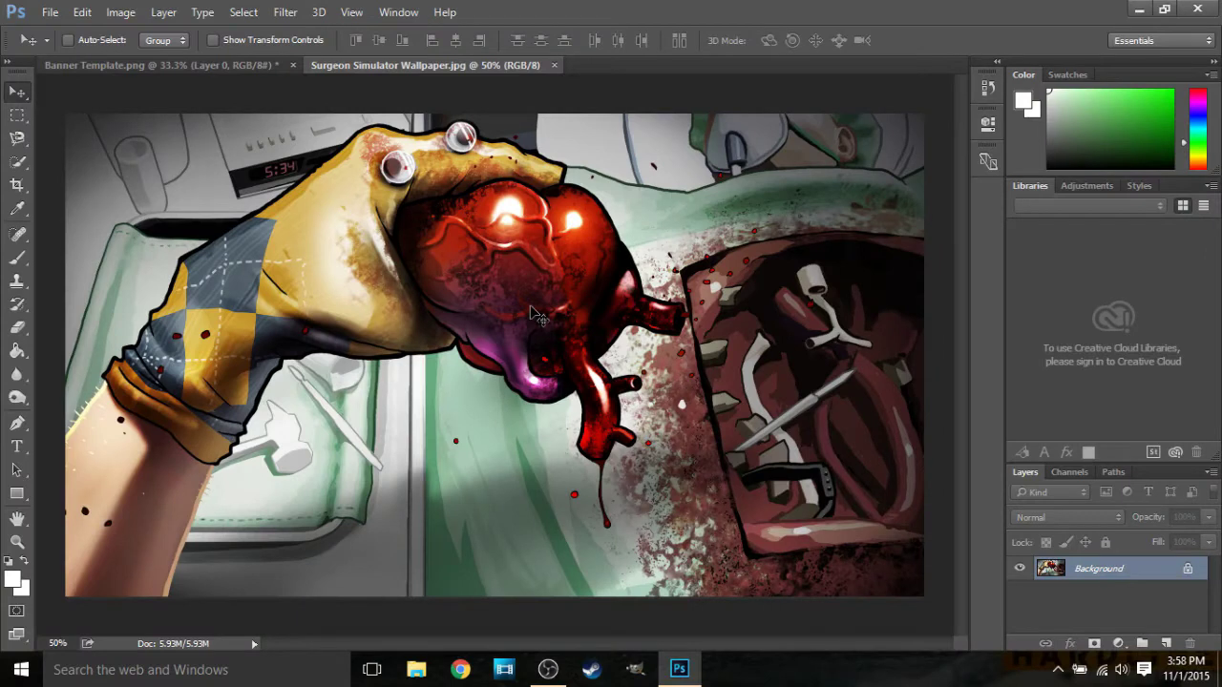
- Copy the Surgeon Simulator wallpaper into Banner Template as Layer 1 and shift it lower-right
{"action": "left_click_drag", "start_coordinate": [535, 313], "coordinate": [269, 198]}
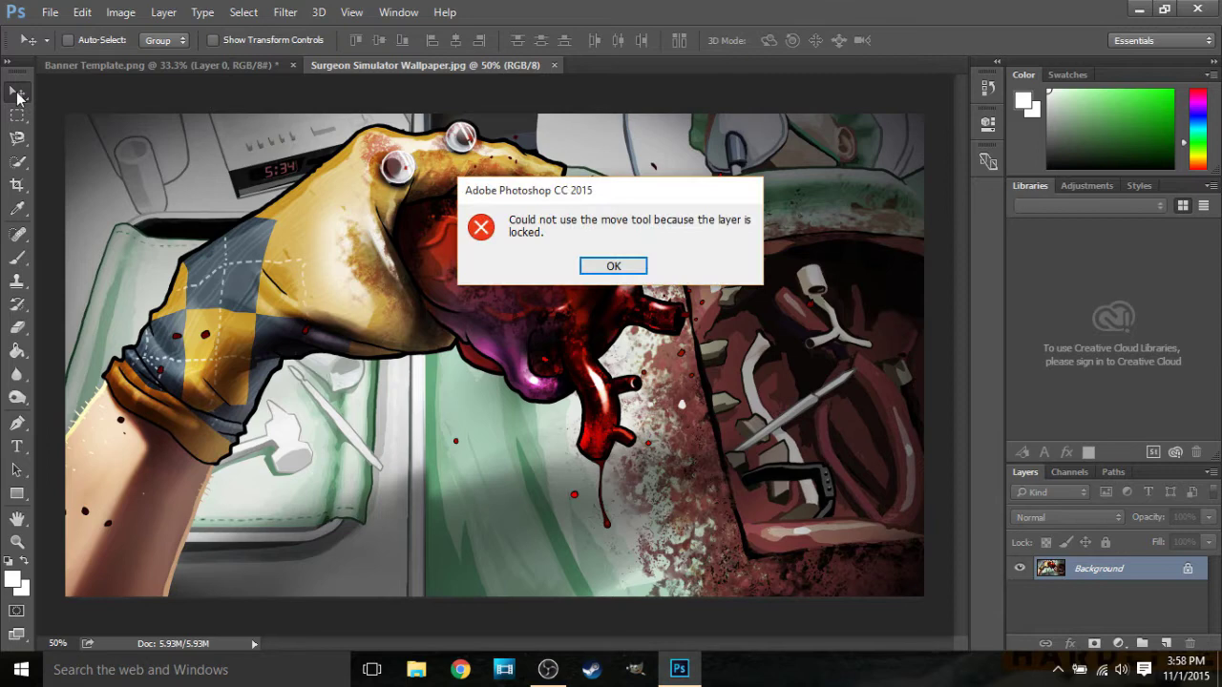
{"action": "key", "text": "Return"}
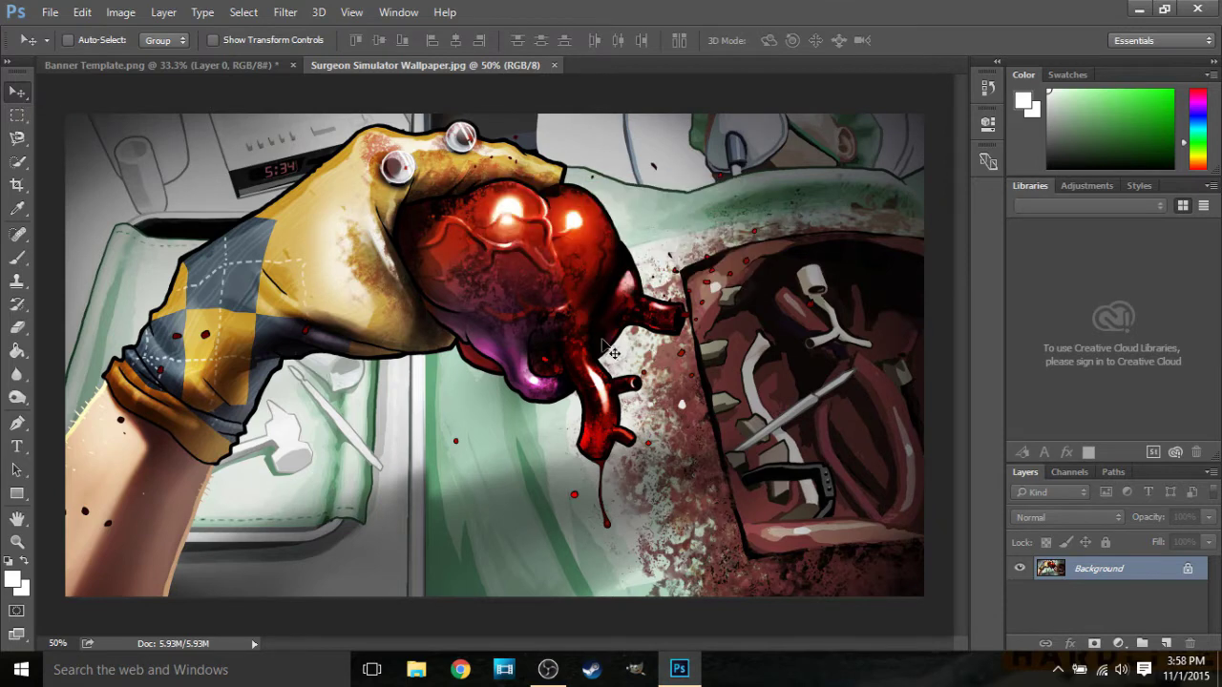
{"action": "left_click_drag", "start_coordinate": [597, 344], "coordinate": [385, 278]}
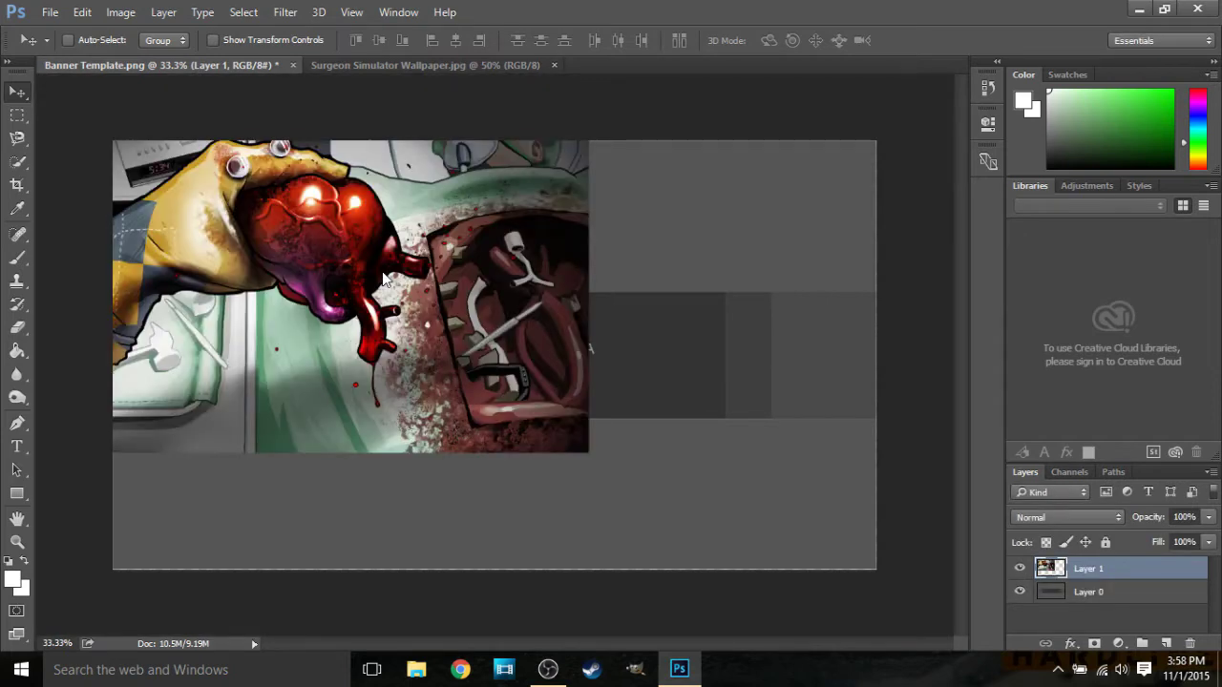
{"action": "left_click_drag", "start_coordinate": [334, 246], "coordinate": [430, 355]}
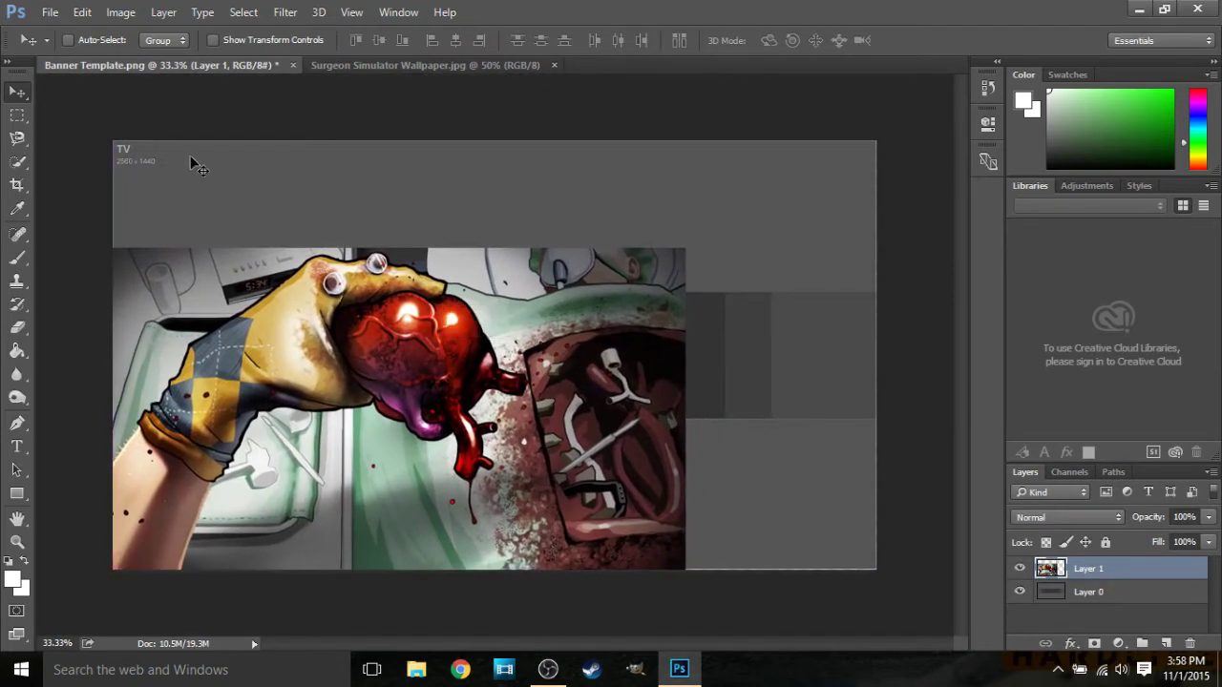
- Scale the wallpaper to 133.33% to cover the banner and set Layer 1 opacity to 19%
{"action": "left_click", "coordinate": [82, 11]}
{"action": "mouse_move", "coordinate": [254, 360]}
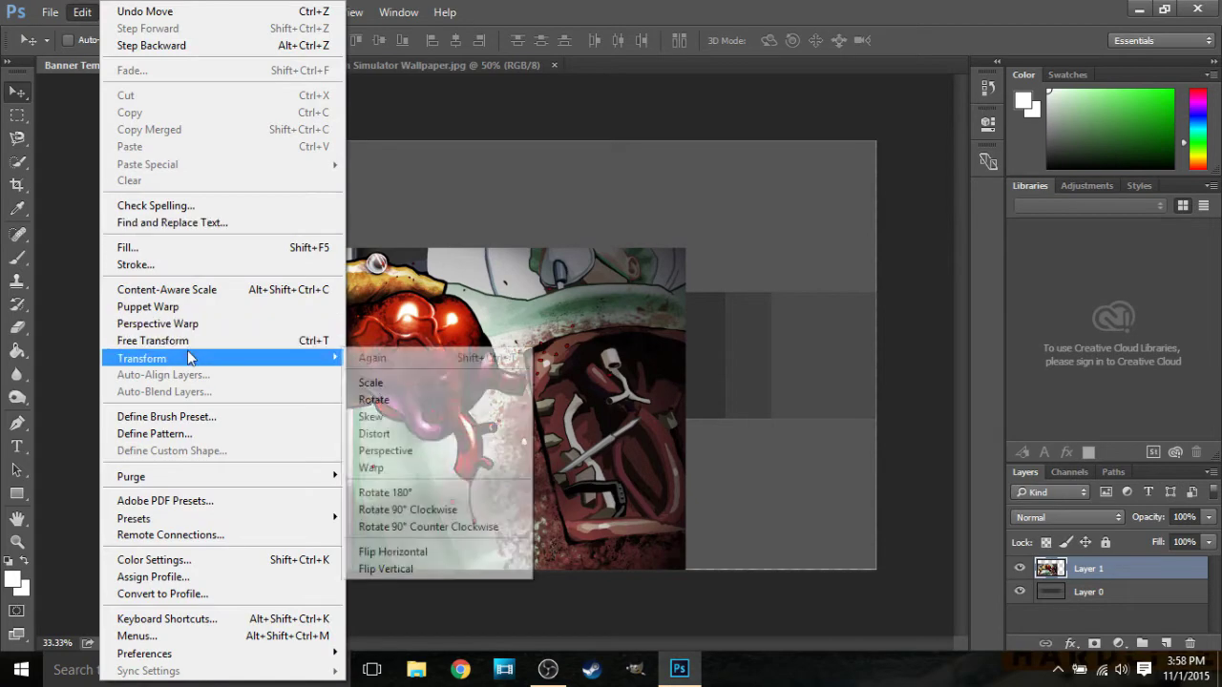
{"action": "left_click", "coordinate": [373, 383]}
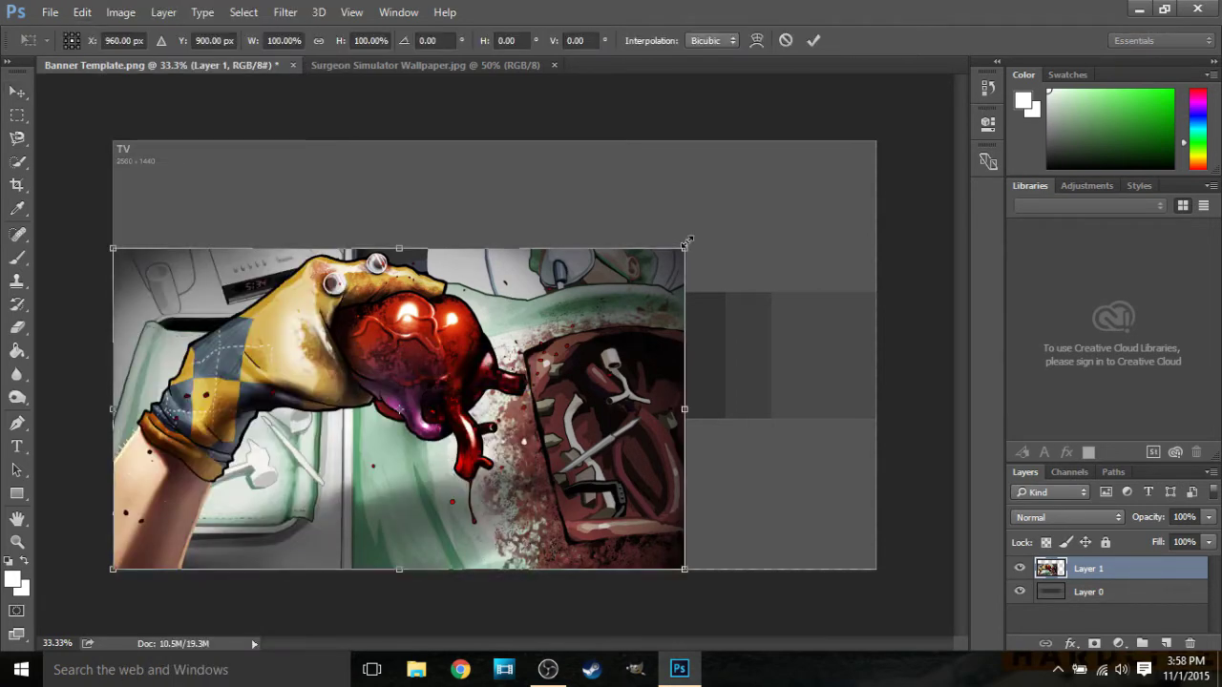
{"action": "left_click_drag", "start_coordinate": [684, 249], "coordinate": [875, 139]}
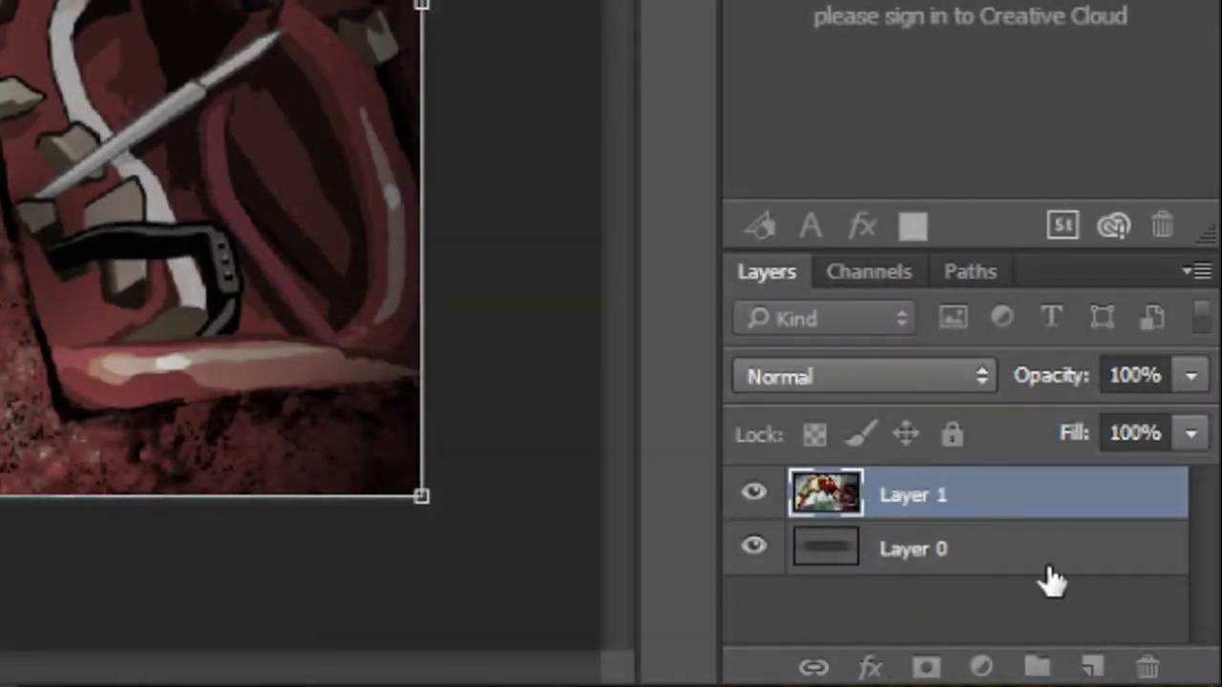
{"action": "left_click", "coordinate": [1191, 382]}
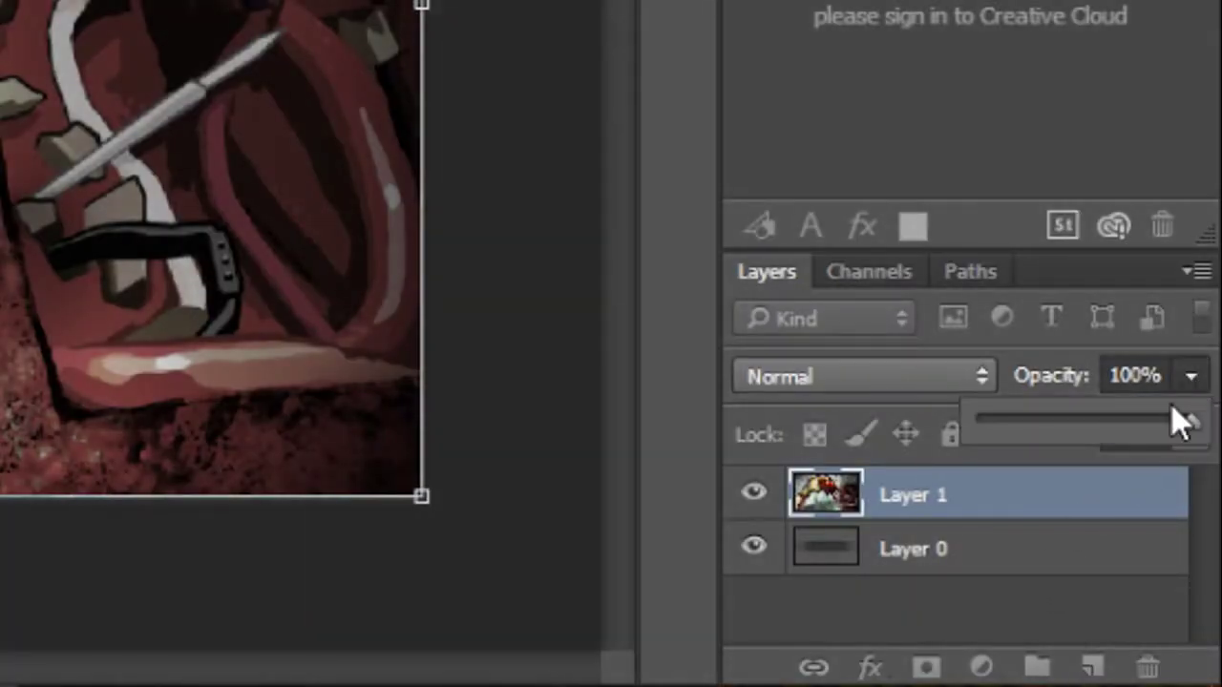
{"action": "left_click_drag", "start_coordinate": [1187, 425], "coordinate": [1017, 430]}
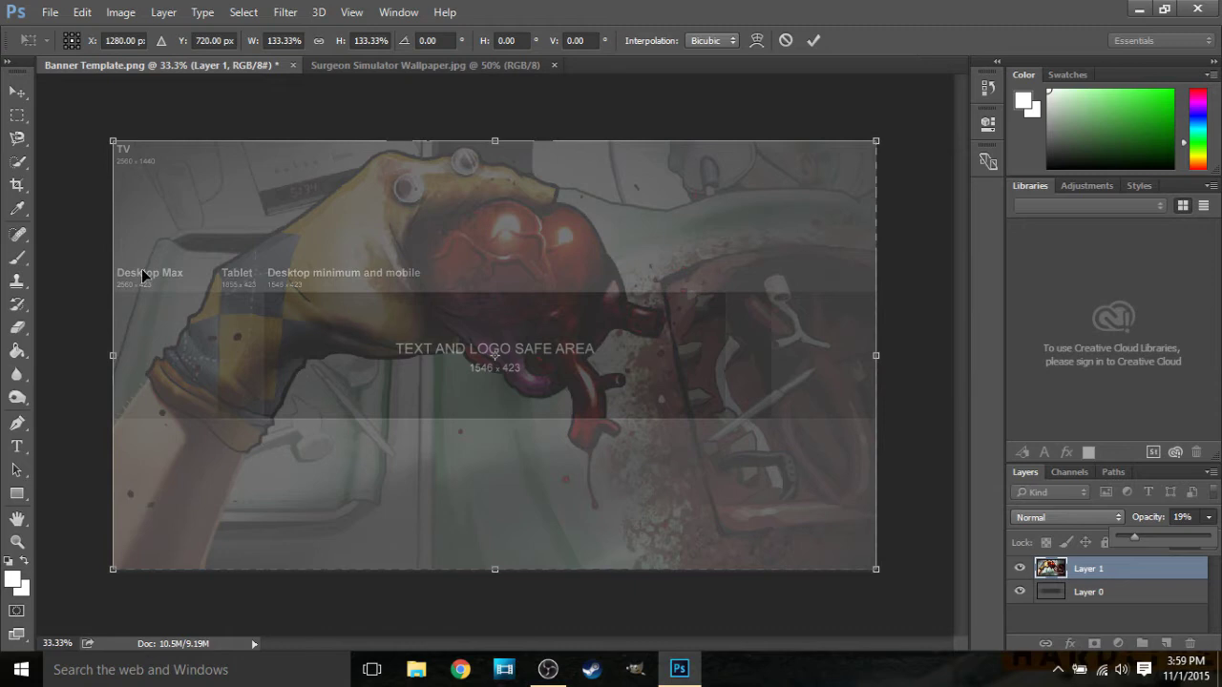
- Apply the wallpaper scaling and set a bright blue fill for the Rectangle tool
{"action": "left_click", "coordinate": [812, 40]}
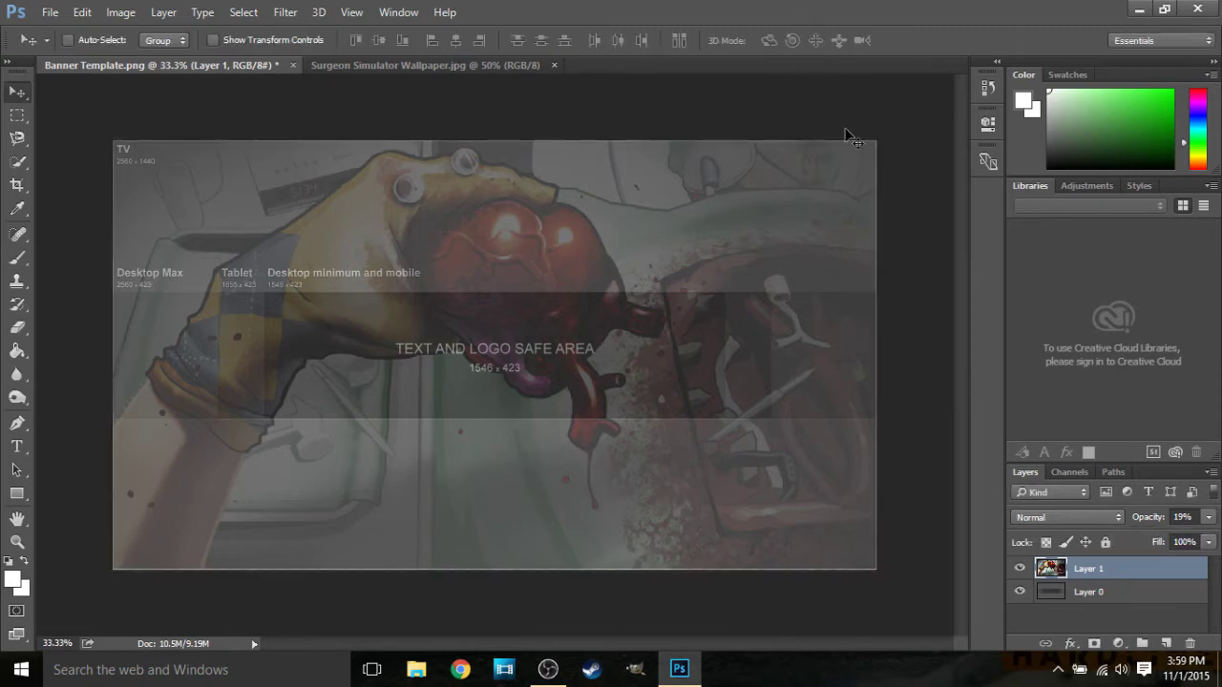
{"action": "left_click", "coordinate": [17, 493]}
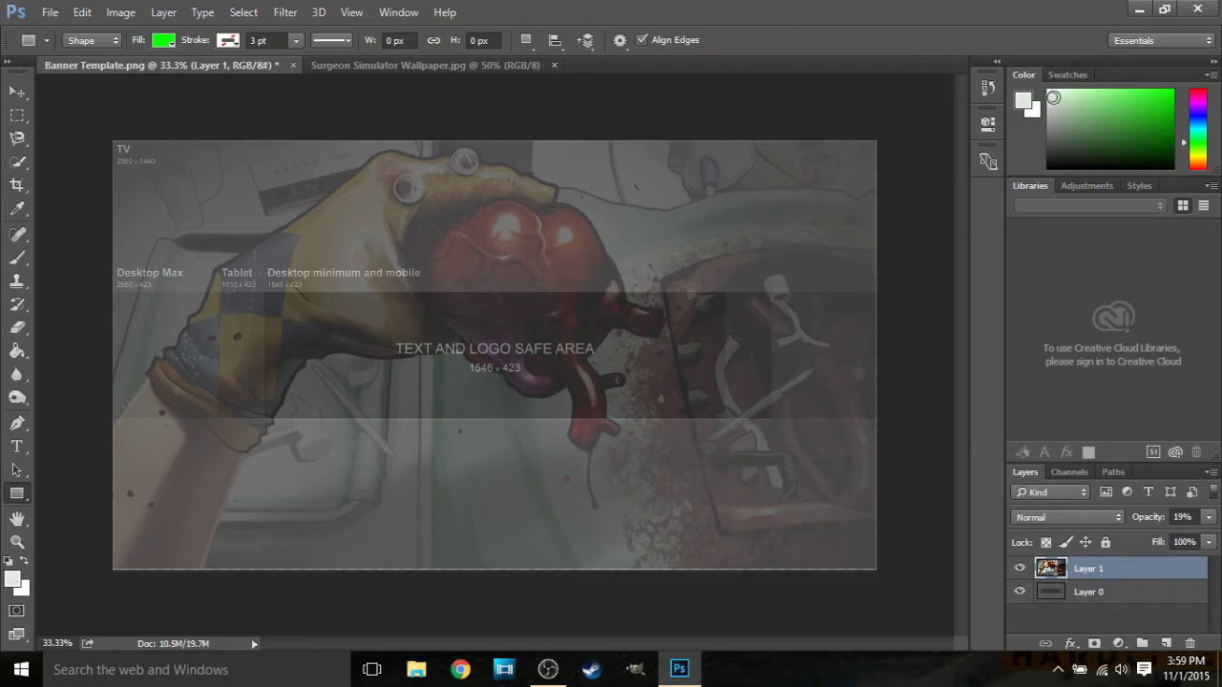
{"action": "left_click", "coordinate": [1142, 93]}
{"action": "left_click", "coordinate": [1120, 146]}
{"action": "left_click", "coordinate": [1149, 112]}
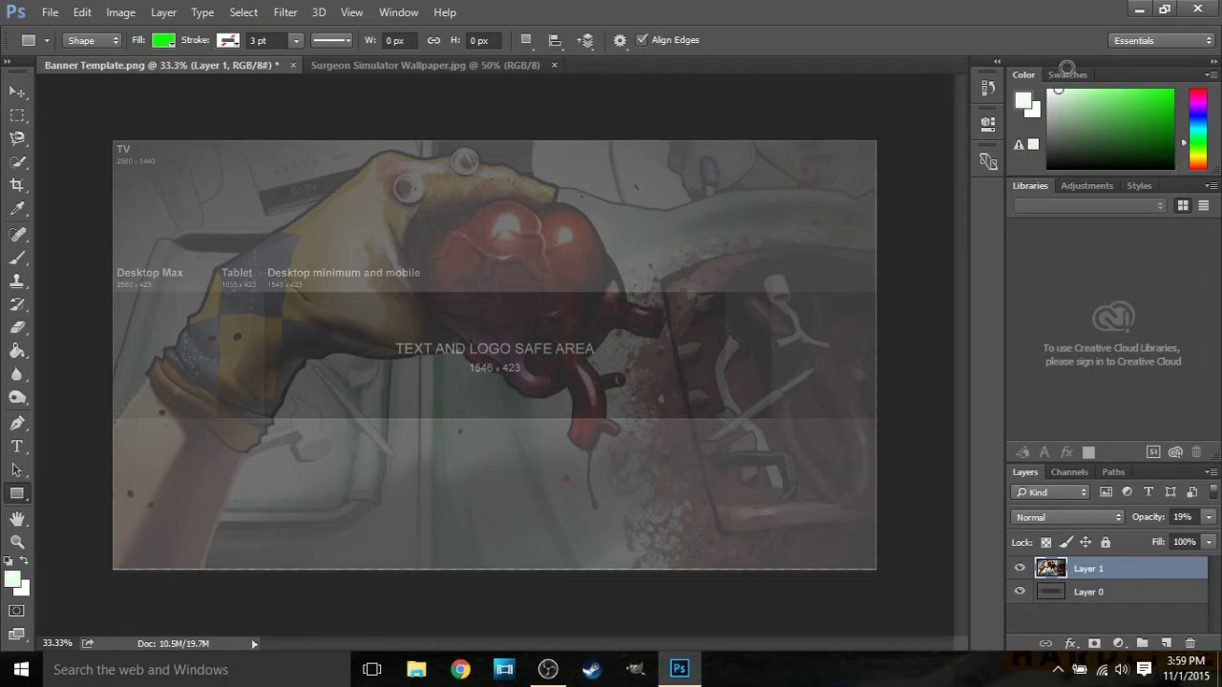
{"action": "left_click", "coordinate": [1048, 89]}
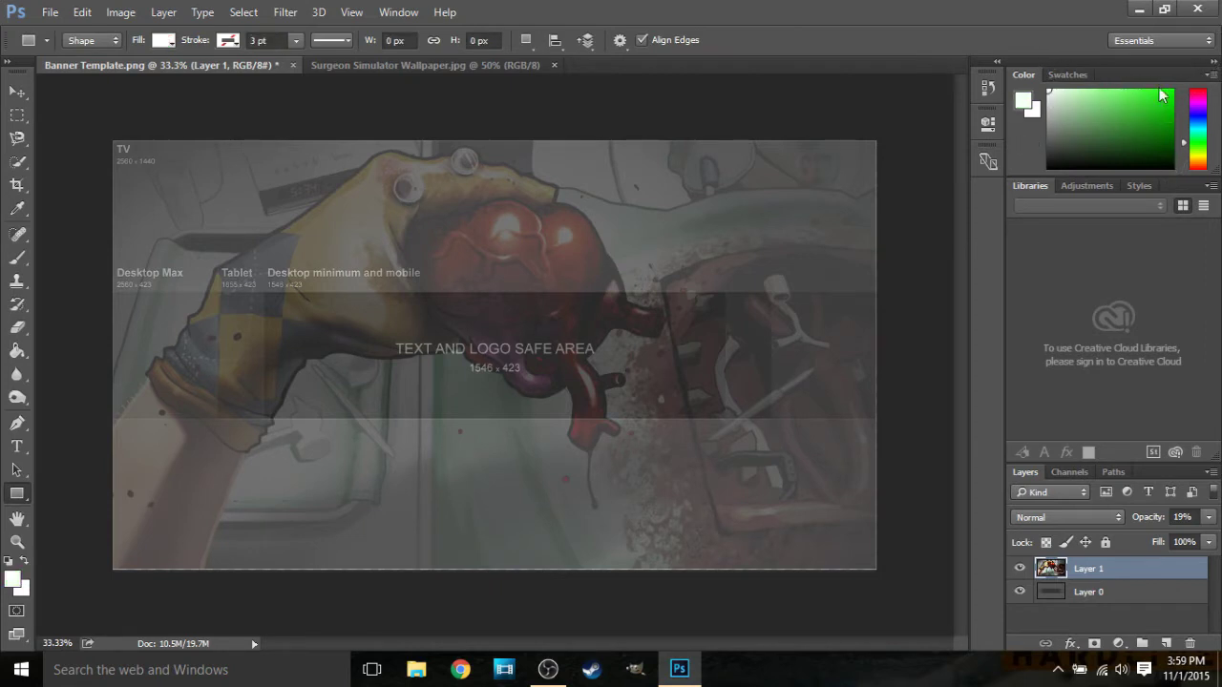
{"action": "left_click_drag", "start_coordinate": [1197, 140], "coordinate": [1197, 112]}
{"action": "left_click", "coordinate": [1171, 92]}
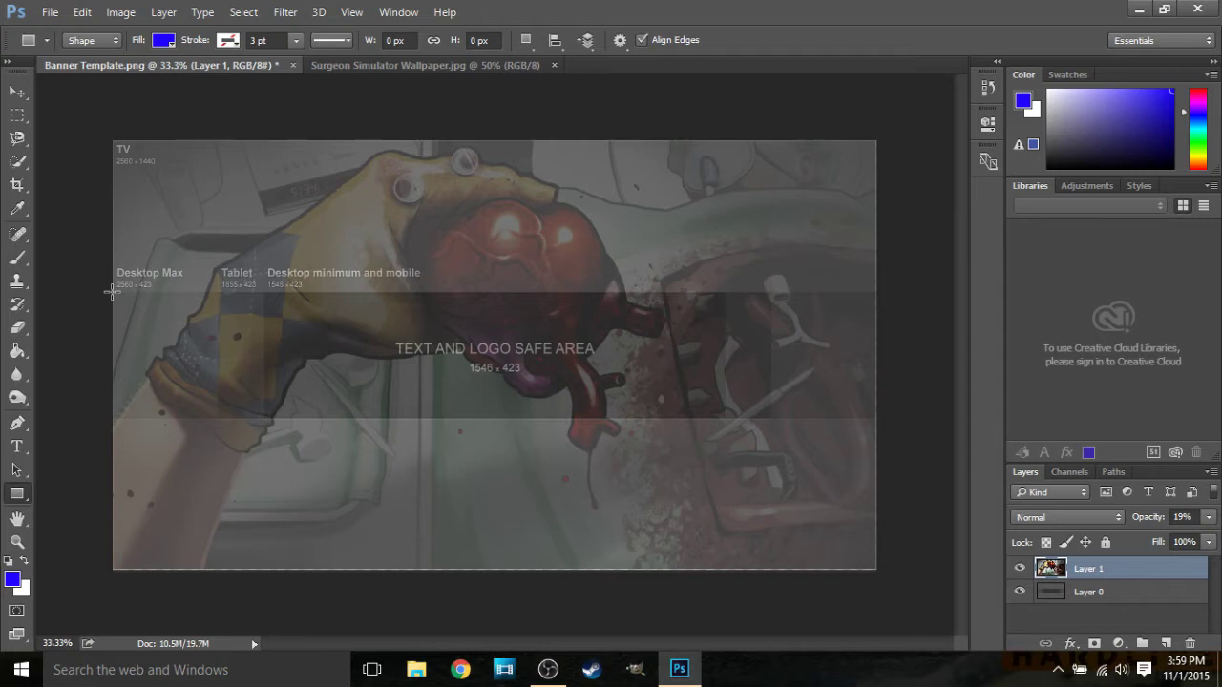
- Draw the 2556 × 420 px blue Rectangle 1 across the Desktop Max band
{"action": "left_click_drag", "start_coordinate": [112, 293], "coordinate": [874, 417]}
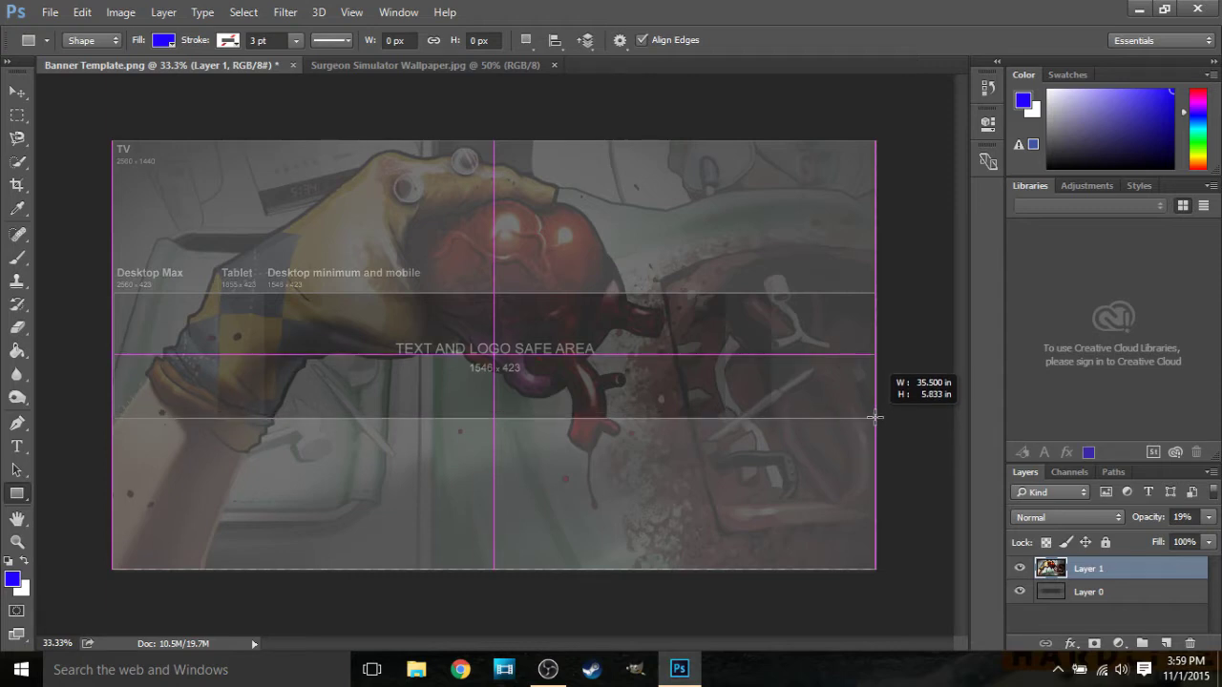
{"action": "left_click_drag", "start_coordinate": [874, 417], "coordinate": [874, 417]}
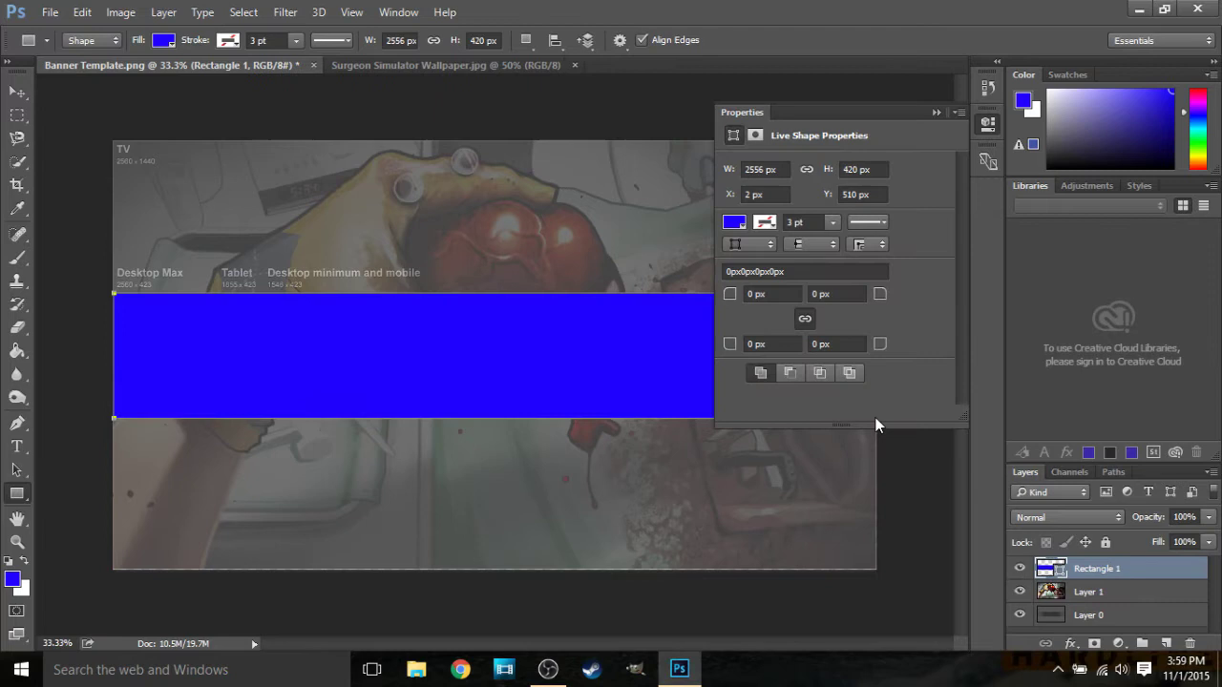
{"action": "left_click", "coordinate": [936, 113]}
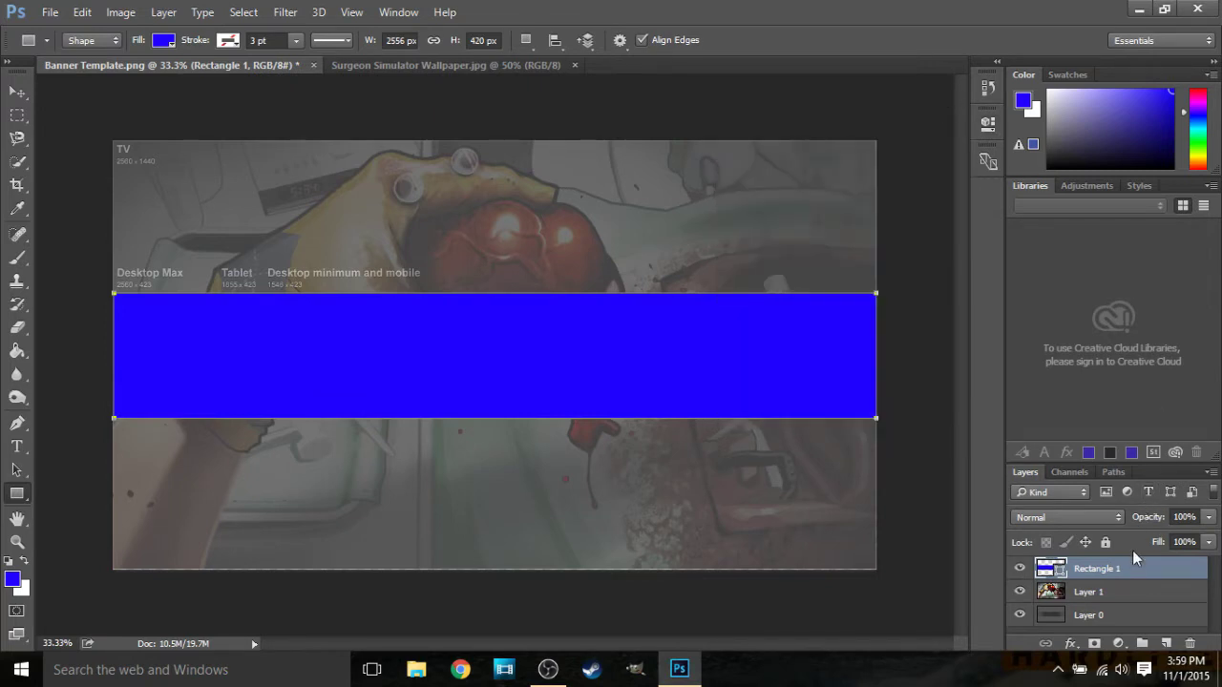
- Delete the template layer Layer 0
{"action": "left_click", "coordinate": [1131, 620]}
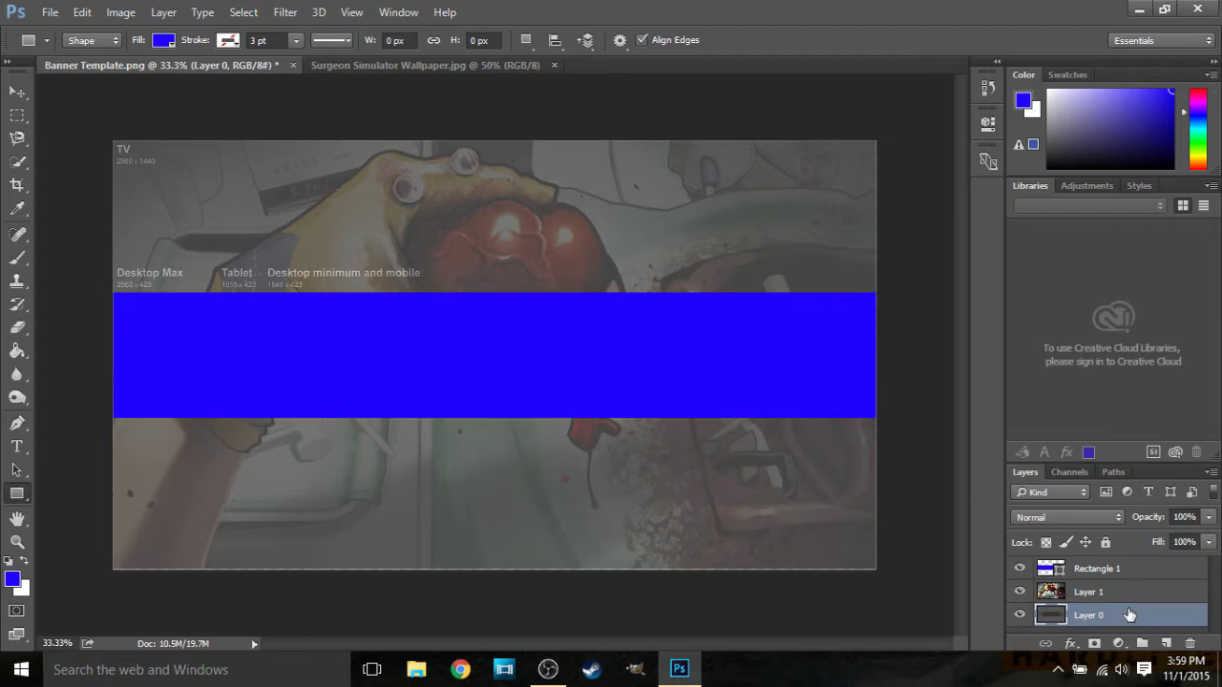
{"action": "right_click", "coordinate": [1129, 619]}
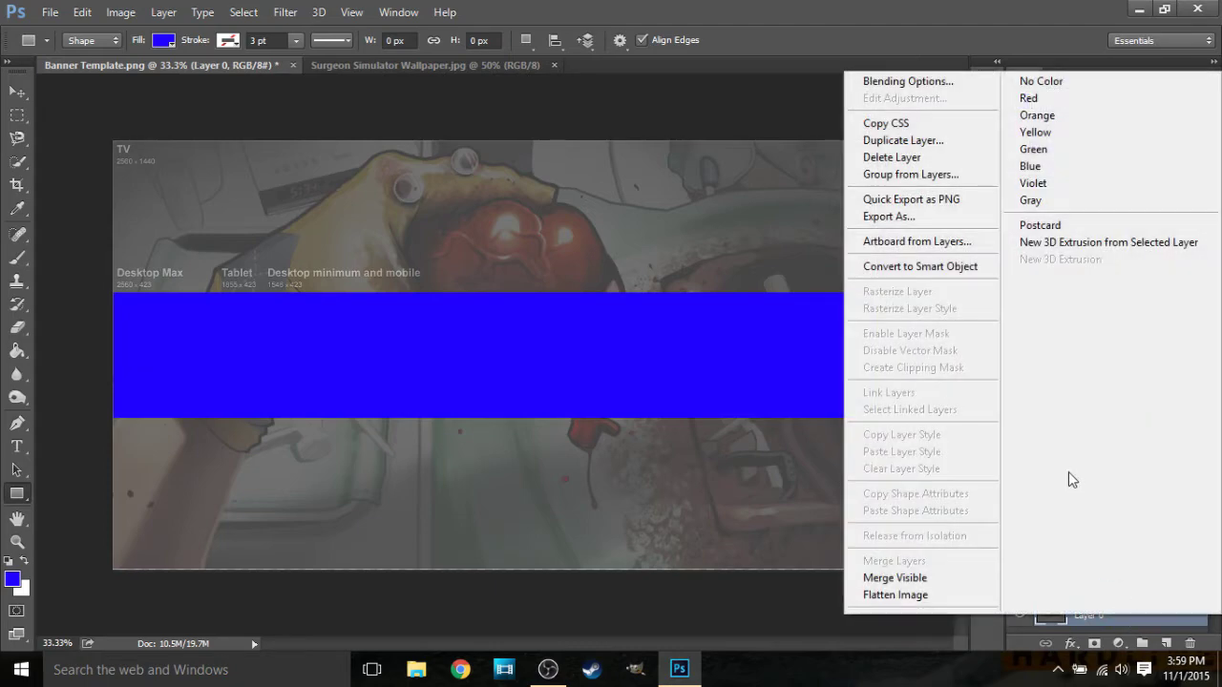
{"action": "left_click", "coordinate": [925, 157]}
{"action": "left_click", "coordinate": [562, 262]}
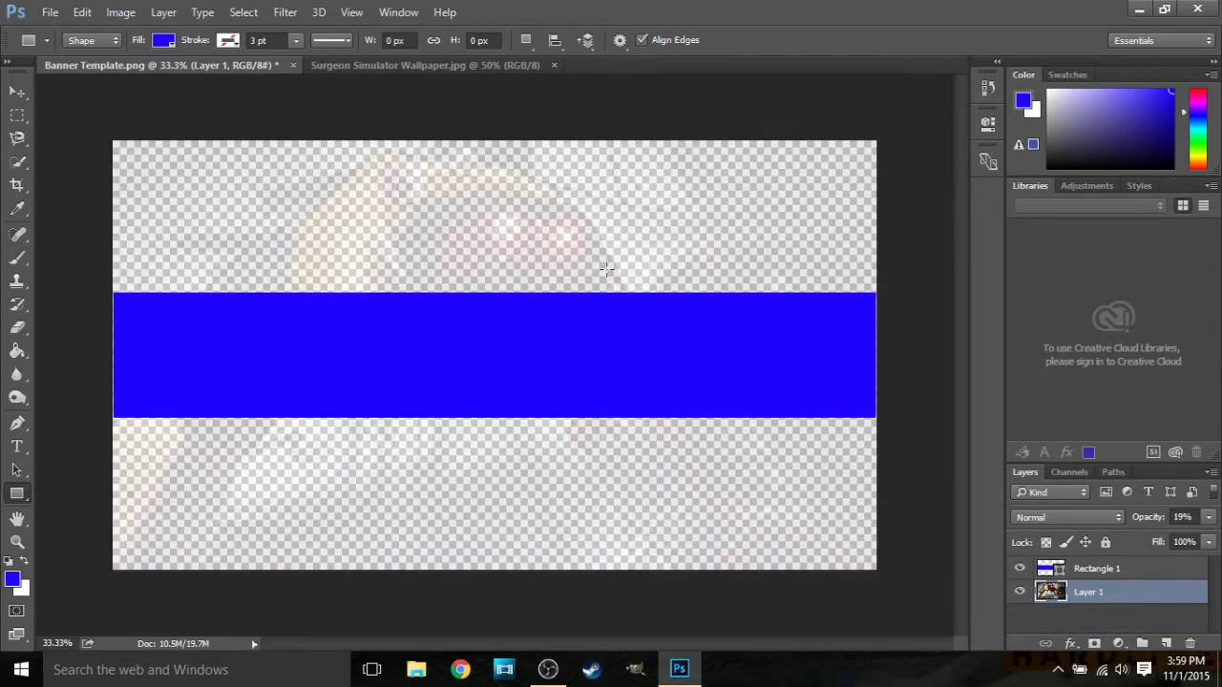
- Set Layer 1 opacity to 100% and Rectangle 1 opacity to 53%
{"action": "left_click", "coordinate": [1179, 571]}
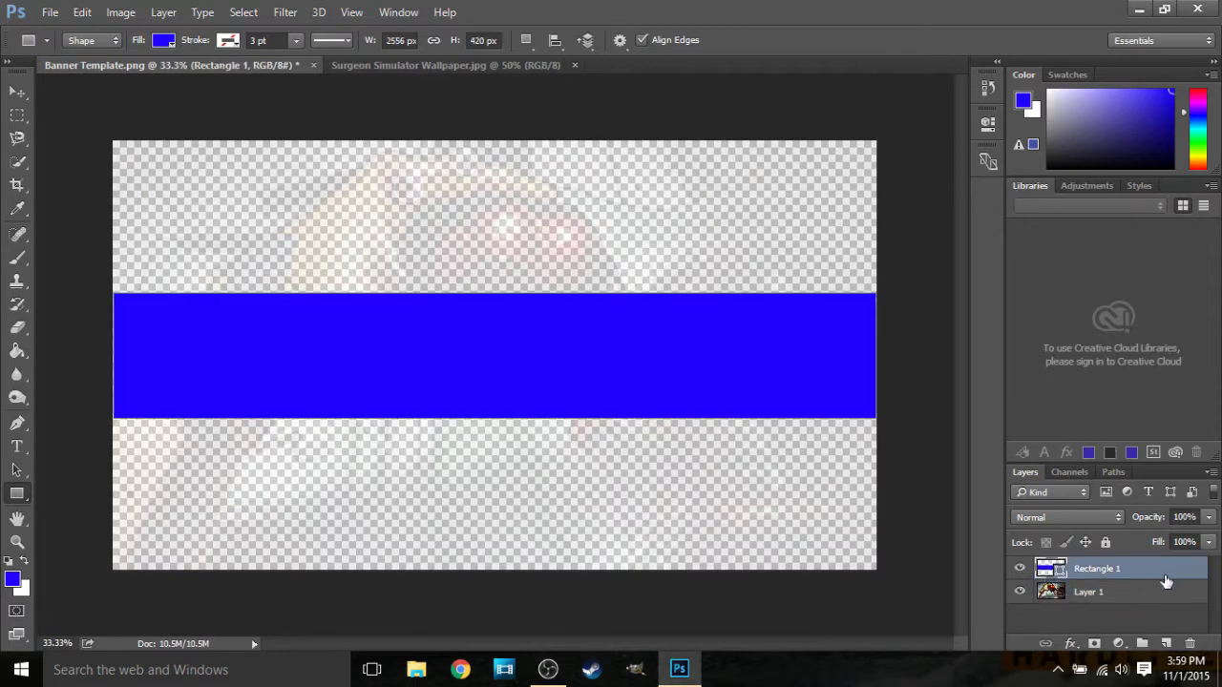
{"action": "left_click", "coordinate": [1163, 584]}
{"action": "left_click", "coordinate": [1208, 517]}
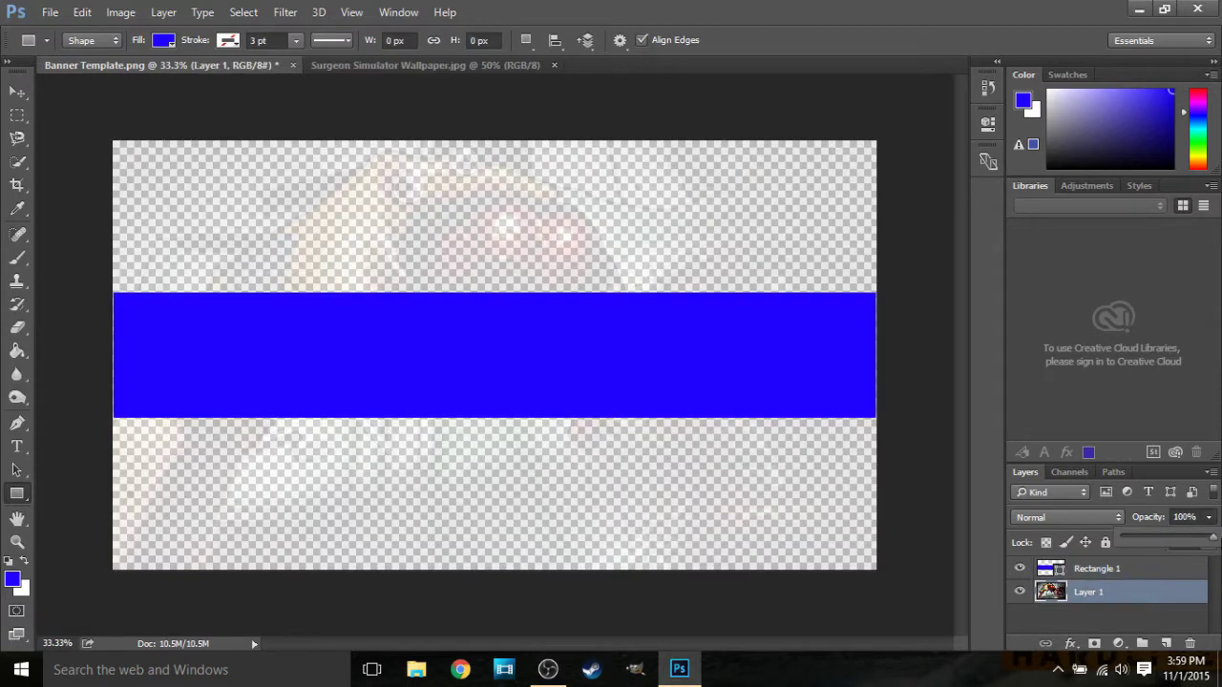
{"action": "left_click_drag", "start_coordinate": [1143, 541], "coordinate": [1192, 549]}
{"action": "left_click", "coordinate": [1132, 570]}
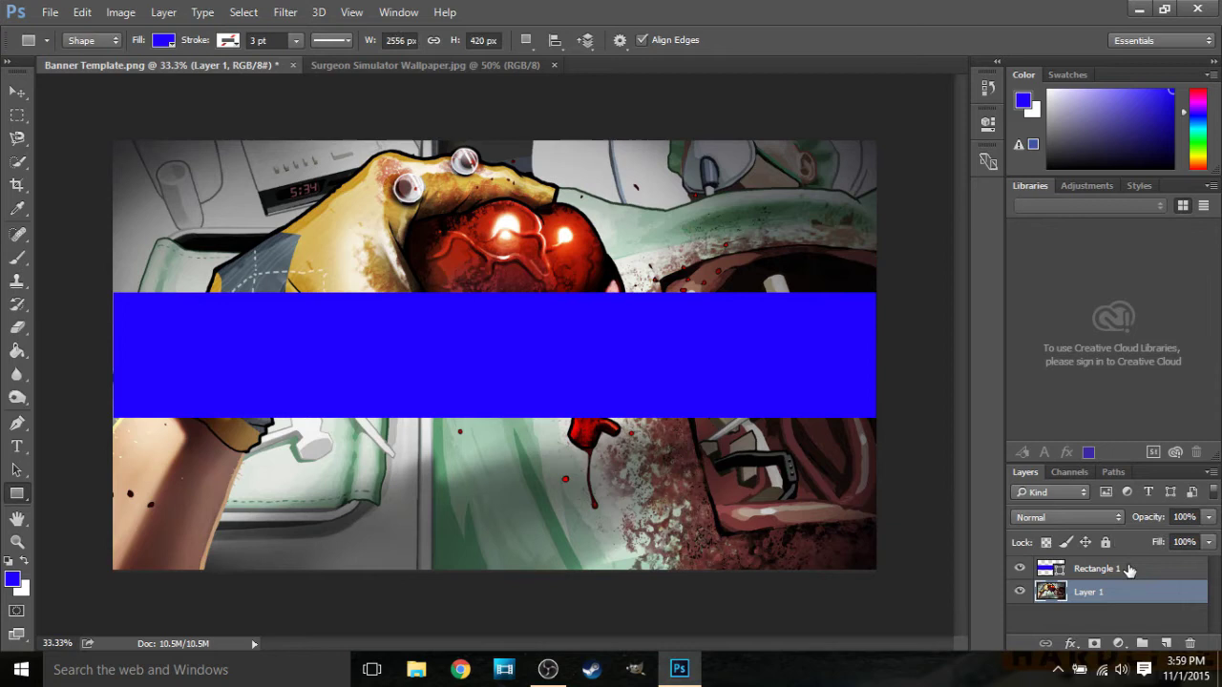
{"action": "left_click", "coordinate": [1208, 516]}
{"action": "left_click_drag", "start_coordinate": [1187, 541], "coordinate": [1203, 542]}
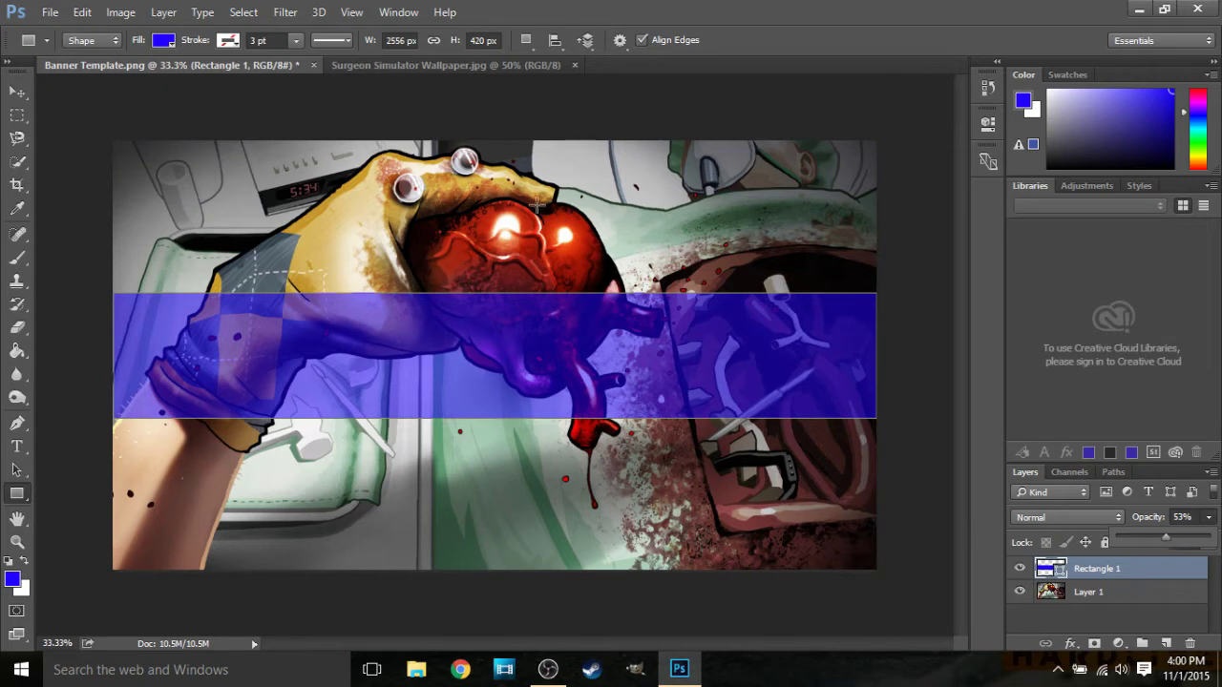
{"action": "key", "text": "v"}
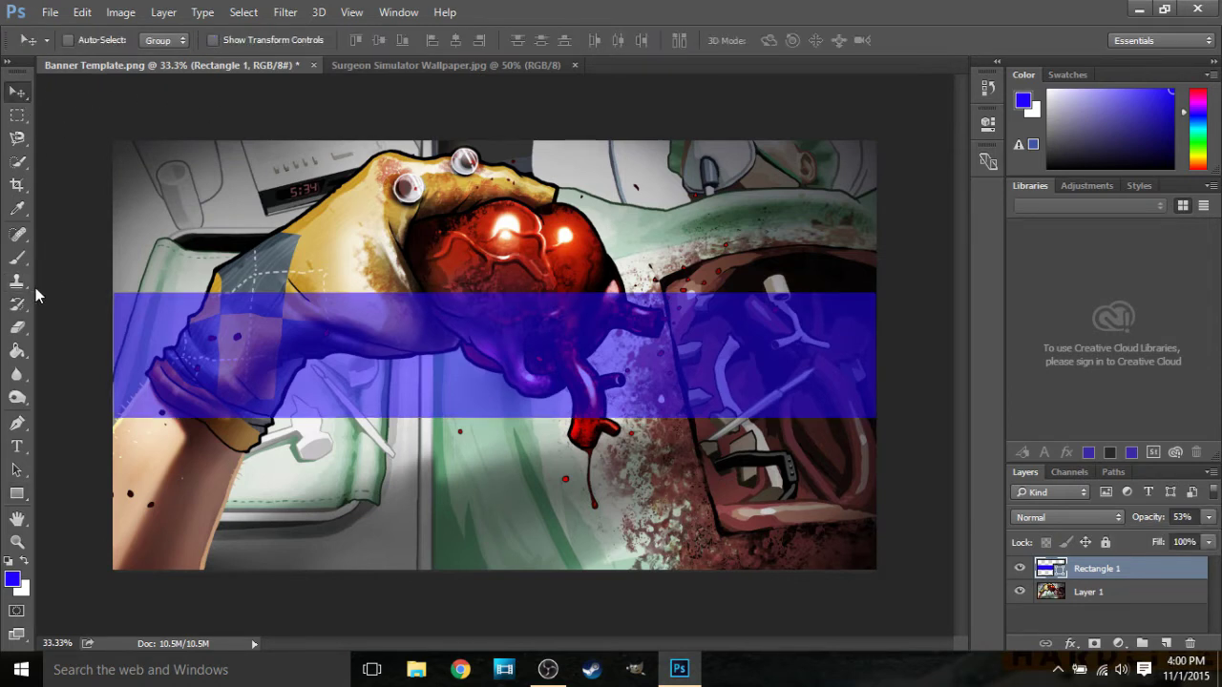
- Set the Type tool font size to 350 pt
{"action": "left_click", "coordinate": [17, 447]}
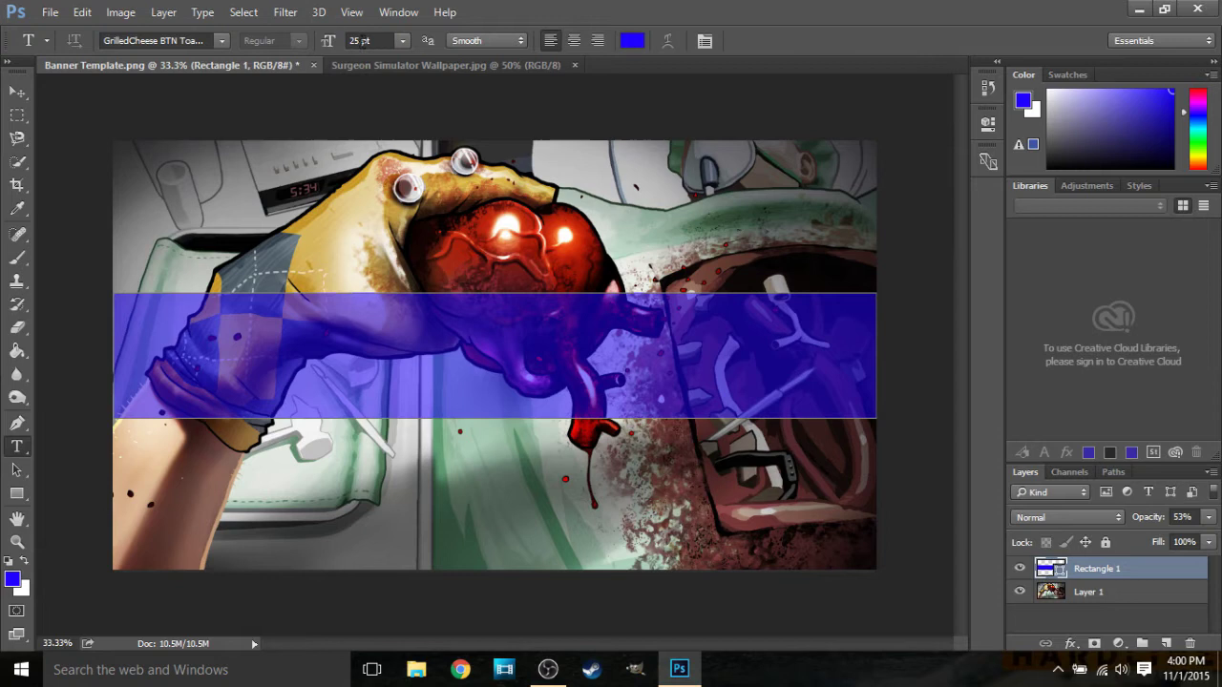
{"action": "left_click", "coordinate": [364, 40]}
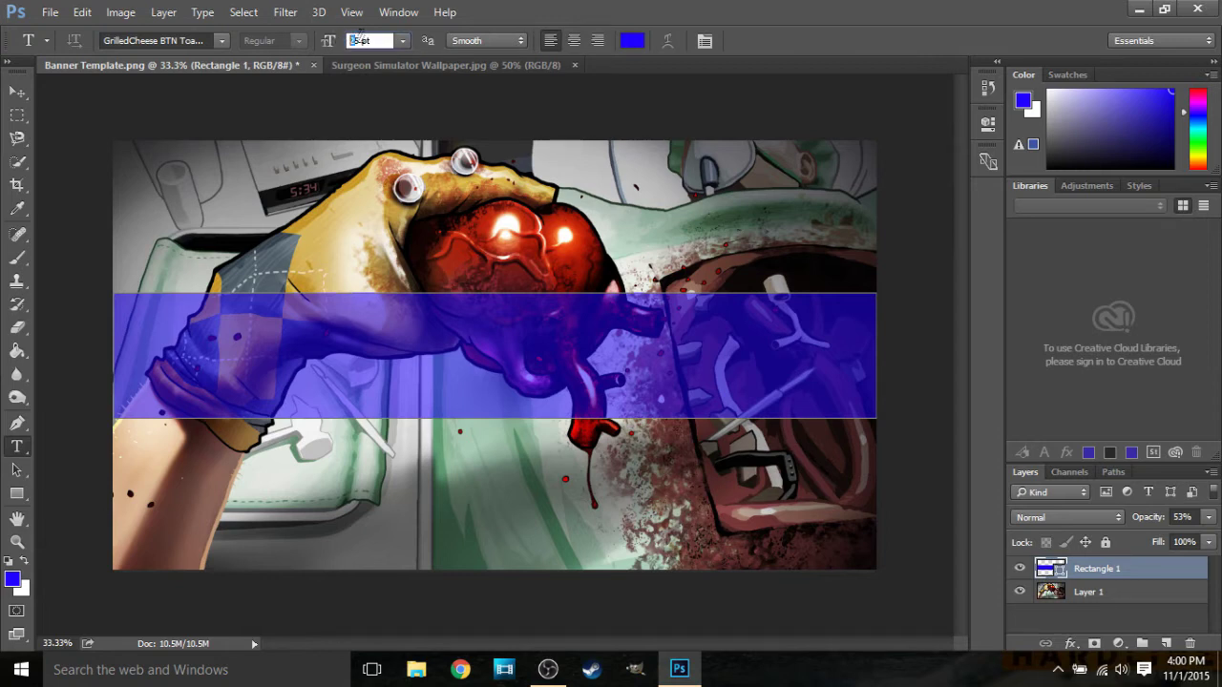
{"action": "left_click_drag", "start_coordinate": [361, 39], "coordinate": [348, 40]}
{"action": "type", "text": "350"}
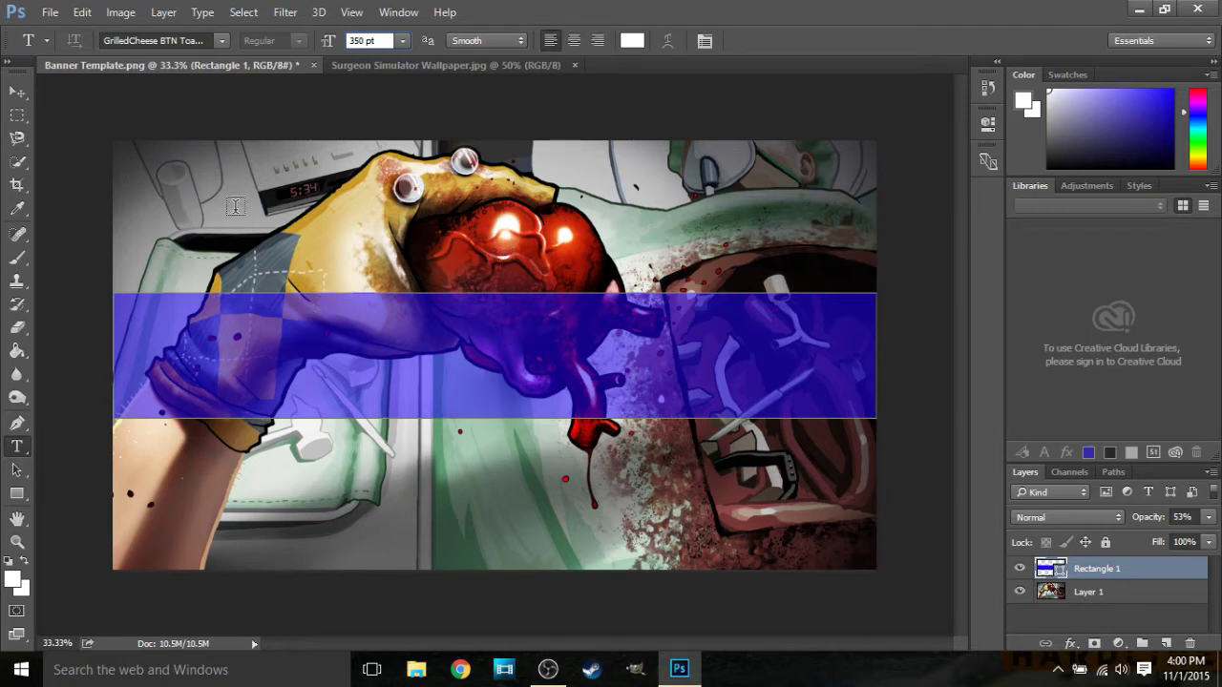
- Type the white 'TEST BANNER' title and move it down into the blue band
{"action": "left_click", "coordinate": [205, 190]}
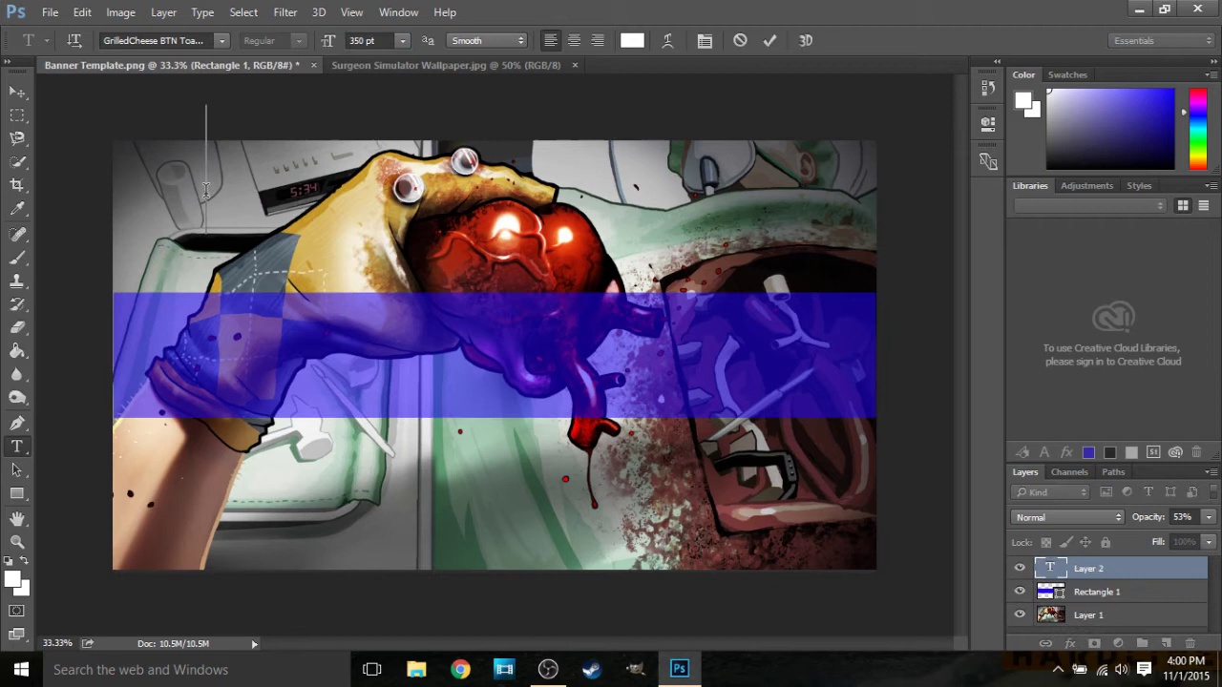
{"action": "type", "text": "Lynx"}
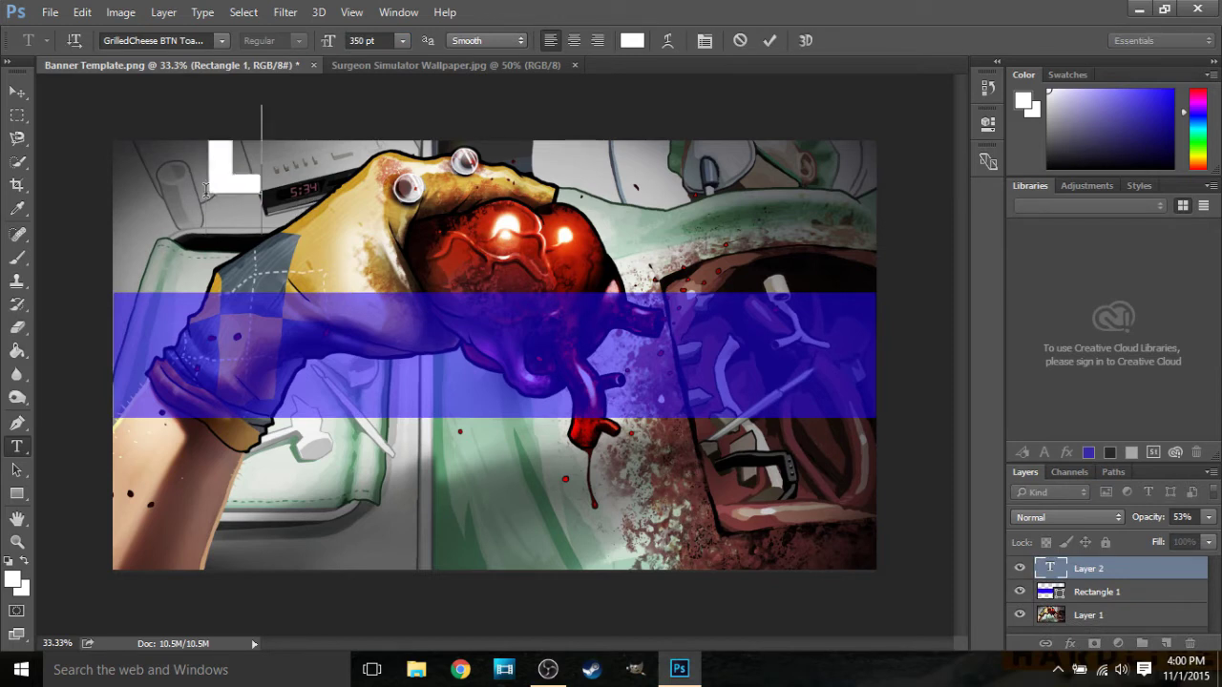
{"action": "key", "text": "BackSpace"}
{"action": "key", "text": "BackSpace"}
{"action": "key", "text": "BackSpace"}
{"action": "key", "text": "BackSpace"}
{"action": "type", "text": "TEST B"}
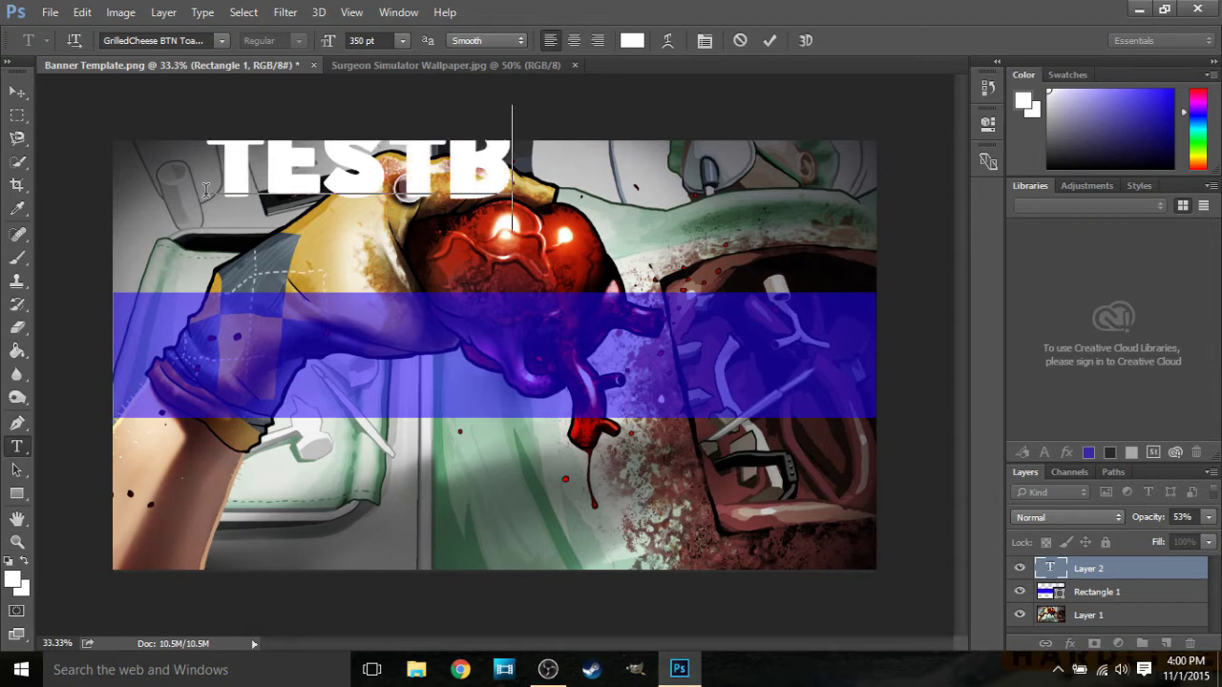
{"action": "key", "text": "BackSpace"}
{"action": "type", "text": "BANNER"}
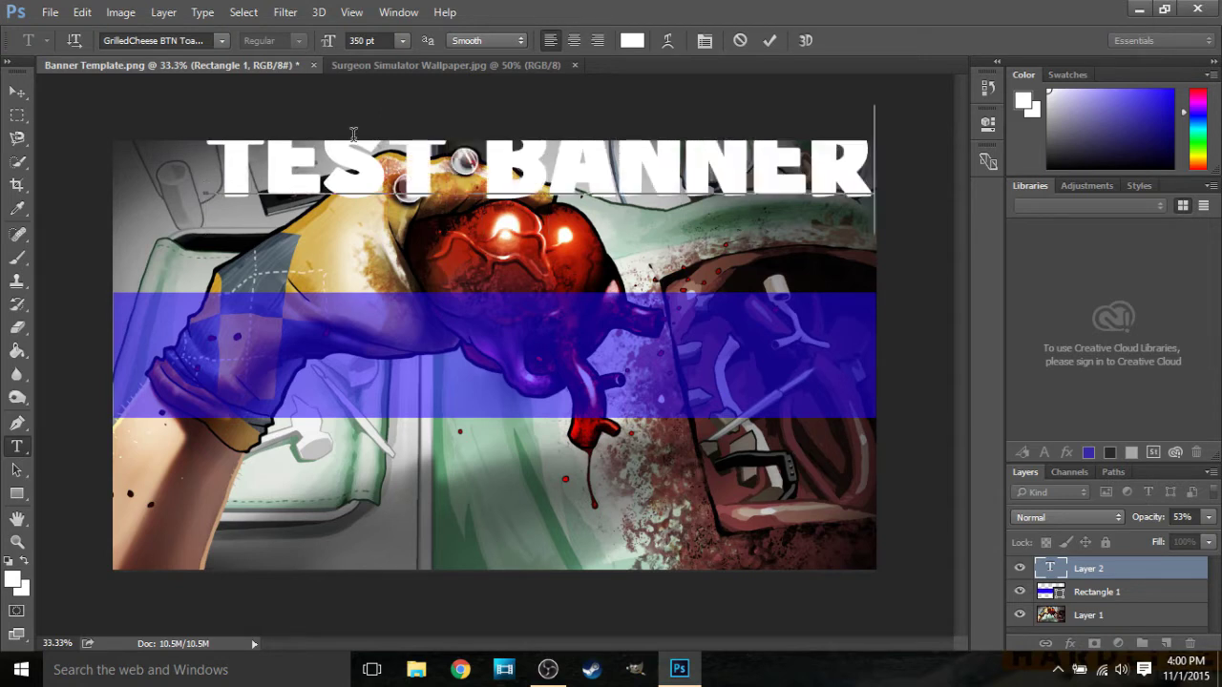
{"action": "left_click", "coordinate": [769, 40]}
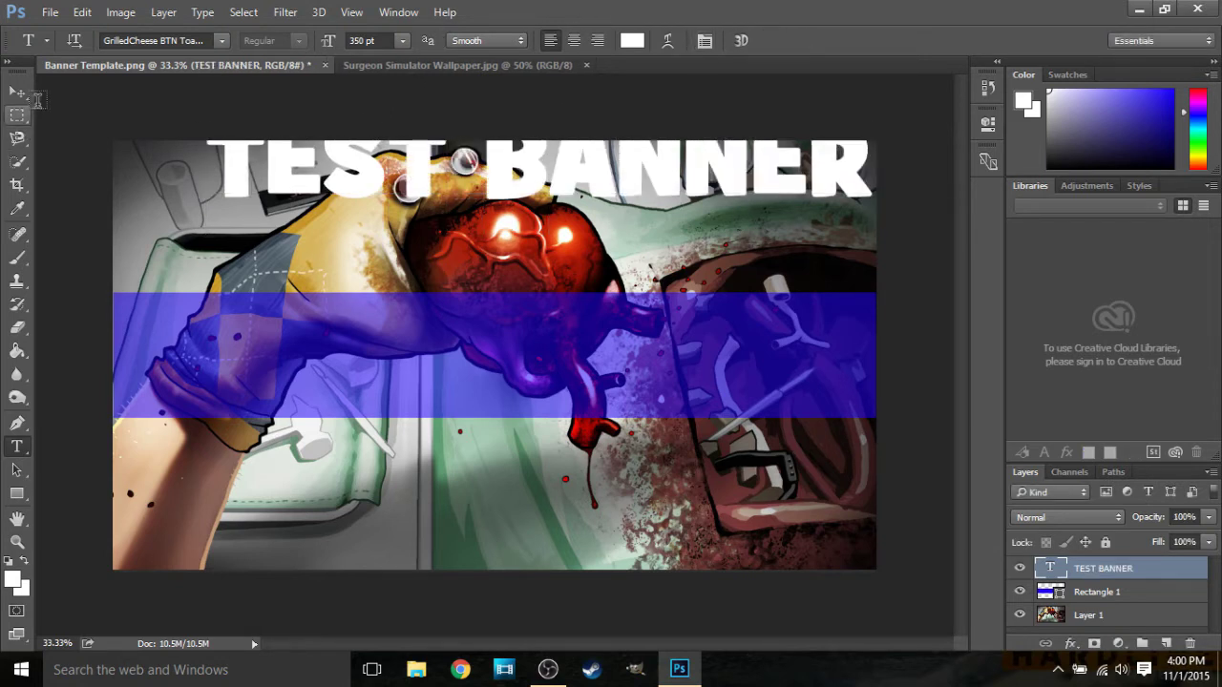
{"action": "left_click", "coordinate": [17, 92]}
{"action": "left_click_drag", "start_coordinate": [363, 181], "coordinate": [323, 364]}
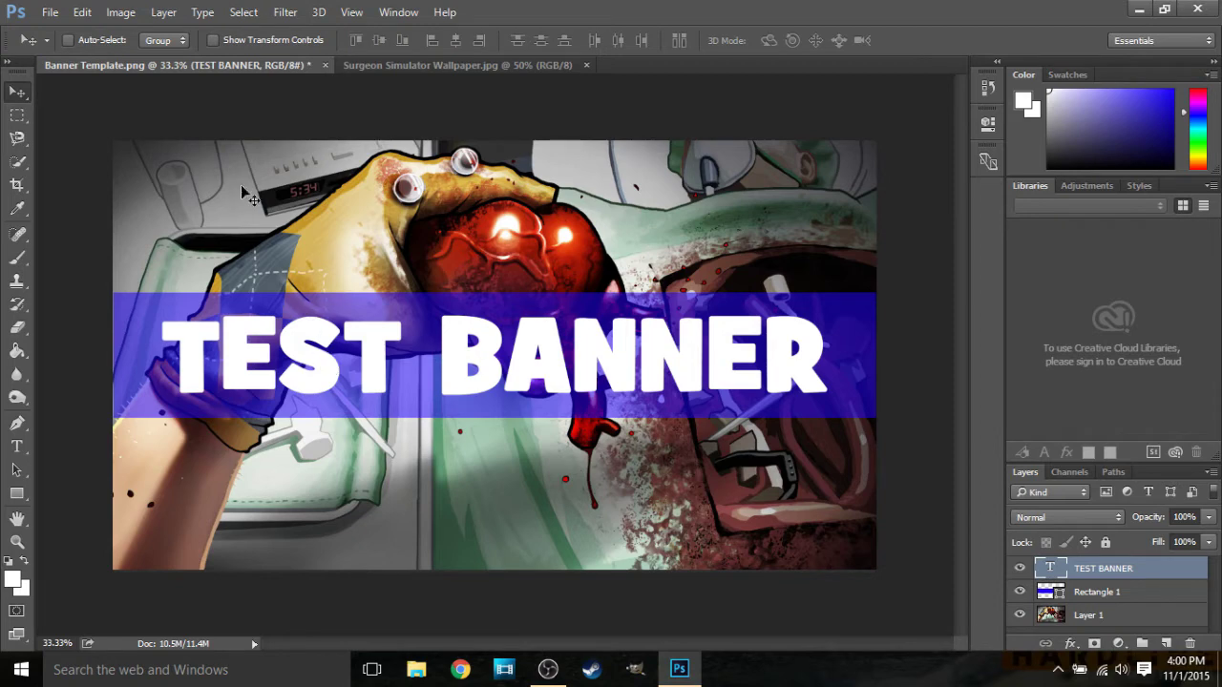
- Scale the TEST BANNER title to 61.47% and centre it on the blue band
{"action": "left_click", "coordinate": [82, 11]}
{"action": "mouse_move", "coordinate": [194, 365]}
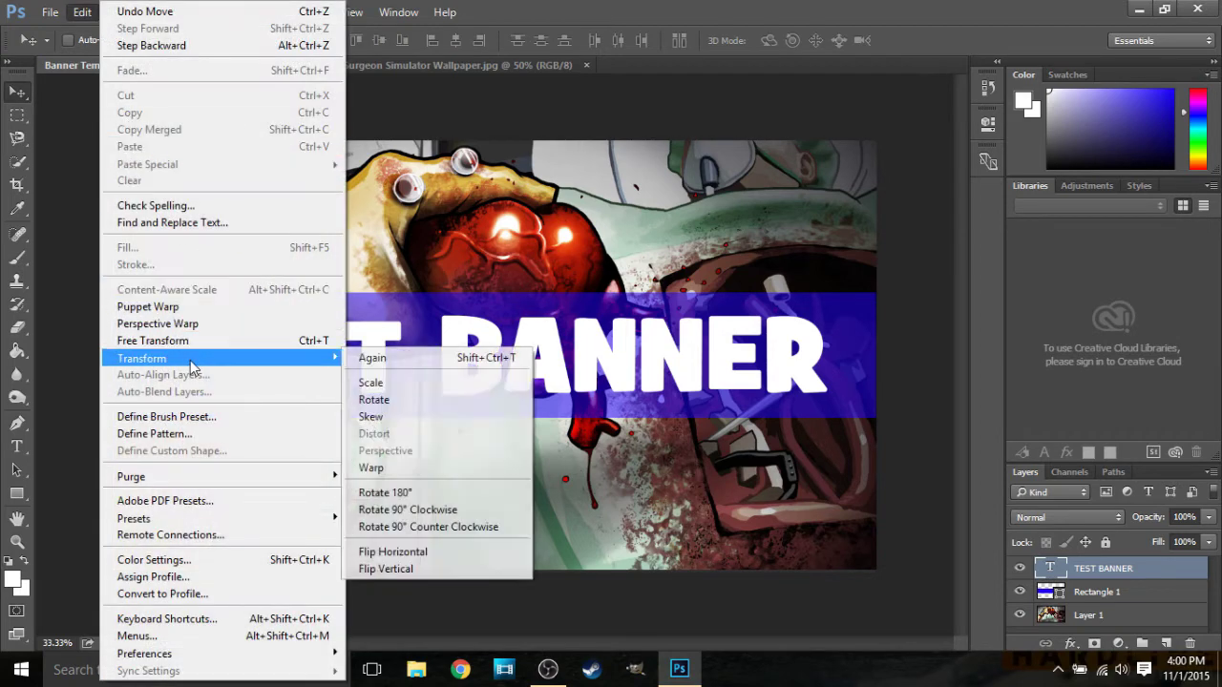
{"action": "left_click", "coordinate": [368, 382]}
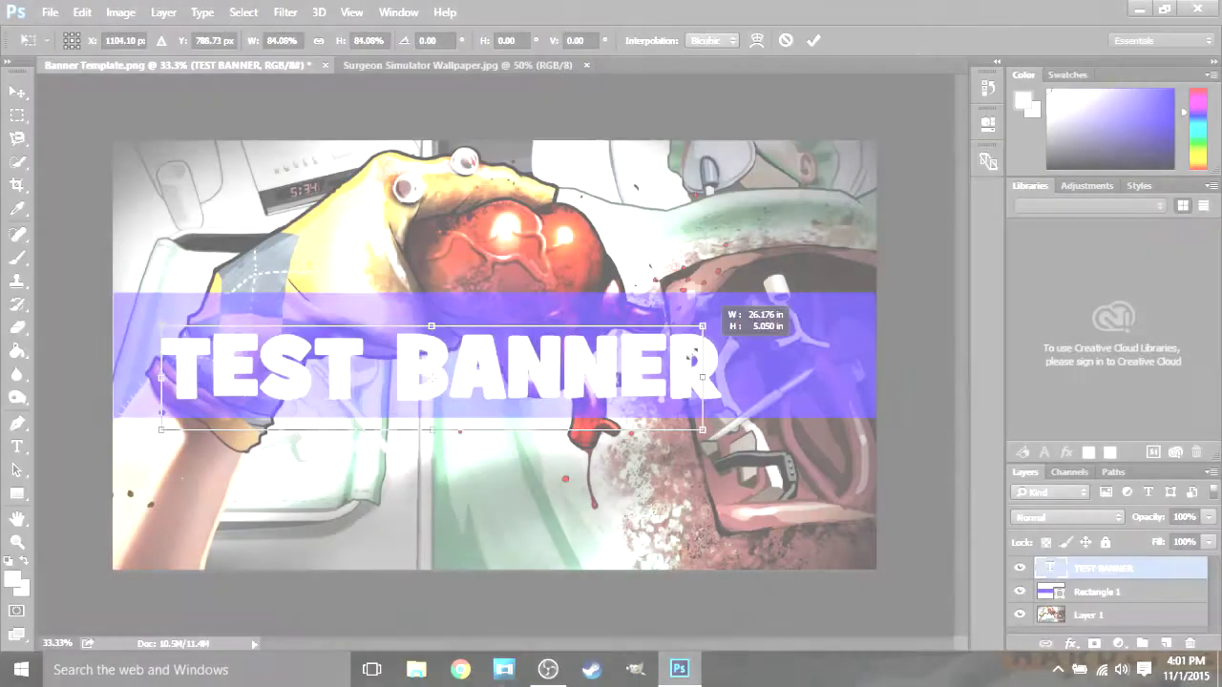
{"action": "left_click_drag", "start_coordinate": [659, 347], "coordinate": [576, 374]}
{"action": "left_click_drag", "start_coordinate": [480, 387], "coordinate": [609, 353]}
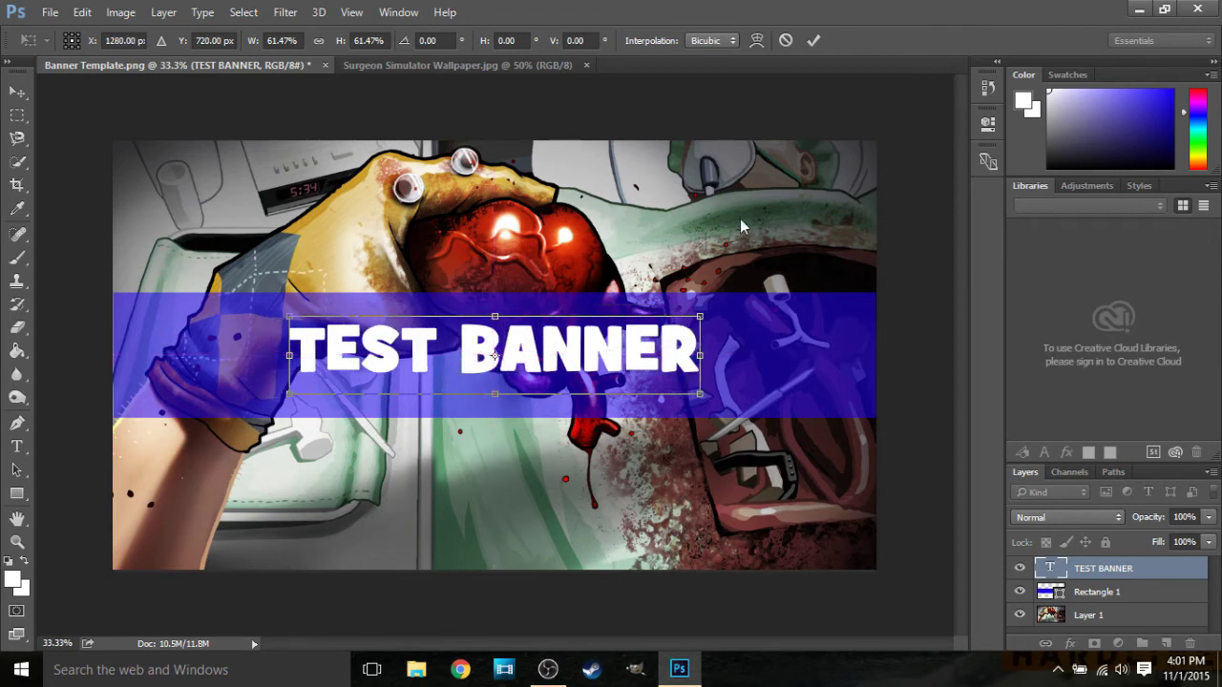
{"action": "left_click", "coordinate": [813, 40]}
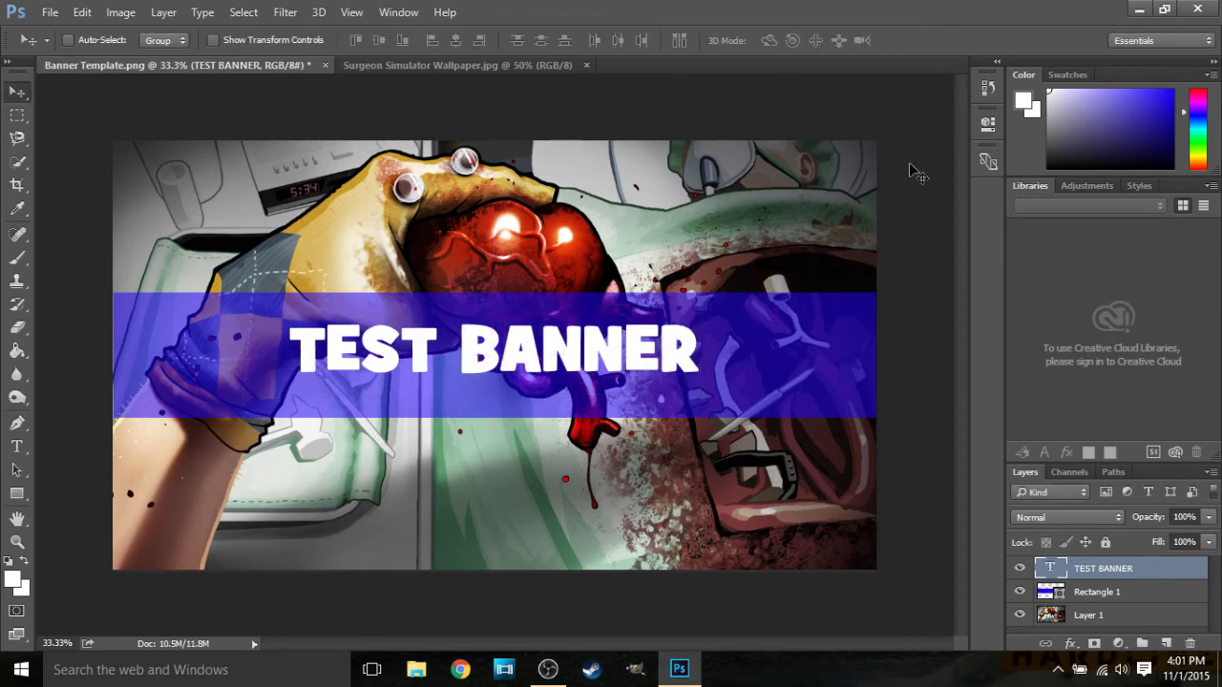
- Give the TEST BANNER layer a 16 px black outside stroke via Blending Options
{"action": "right_click", "coordinate": [1123, 571]}
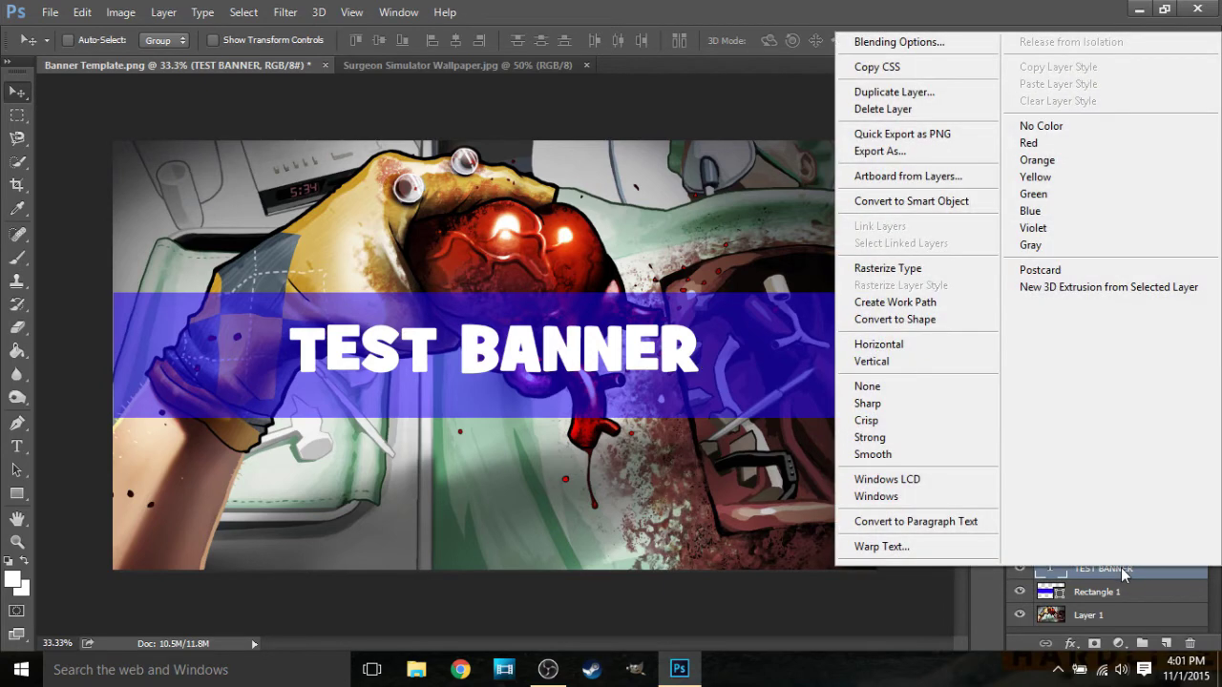
{"action": "left_click", "coordinate": [904, 41]}
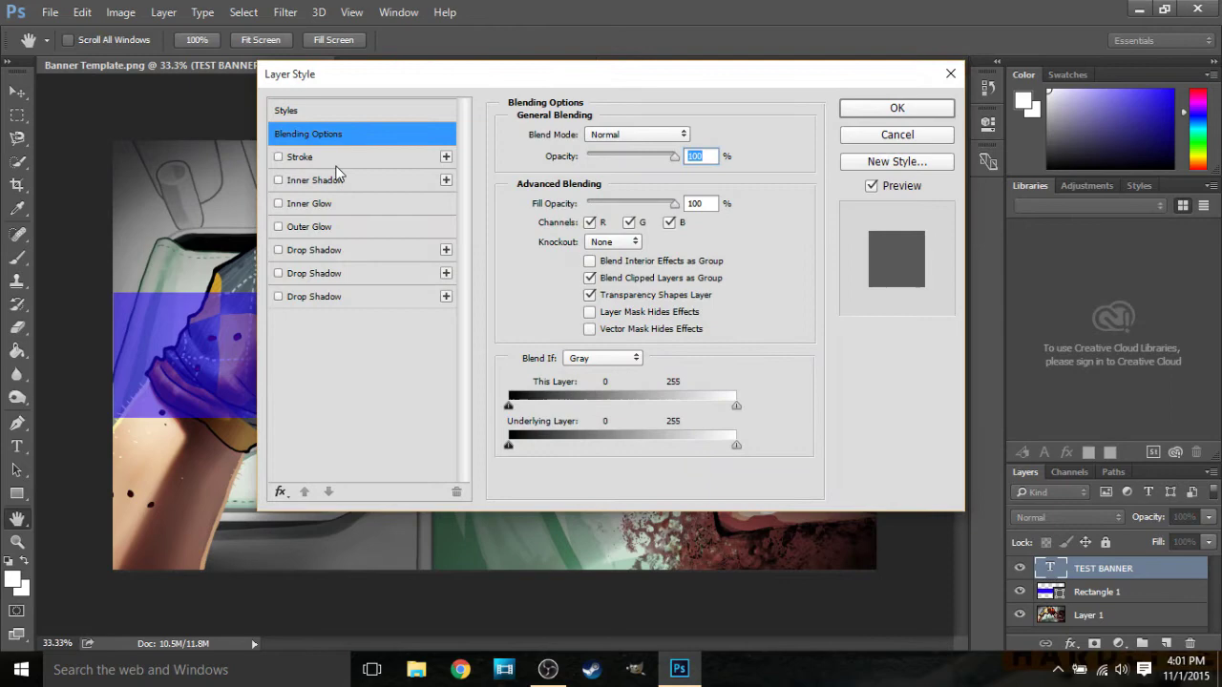
{"action": "left_click", "coordinate": [326, 160]}
{"action": "left_click_drag", "start_coordinate": [425, 90], "coordinate": [560, 394]}
{"action": "mouse_move", "coordinate": [703, 440]}
{"action": "left_mouse_down"}
{"action": "mouse_move", "coordinate": [737, 446]}
{"action": "mouse_move", "coordinate": [704, 448]}
{"action": "left_mouse_up"}
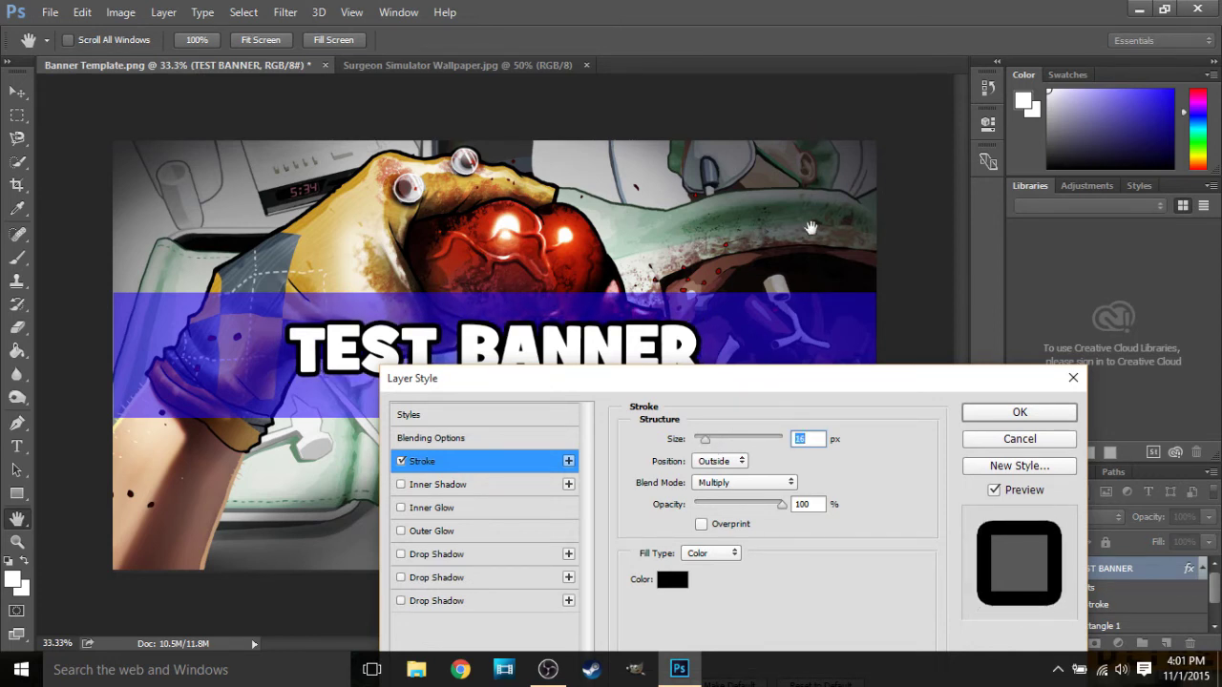
{"action": "left_click_drag", "start_coordinate": [785, 388], "coordinate": [814, 68]}
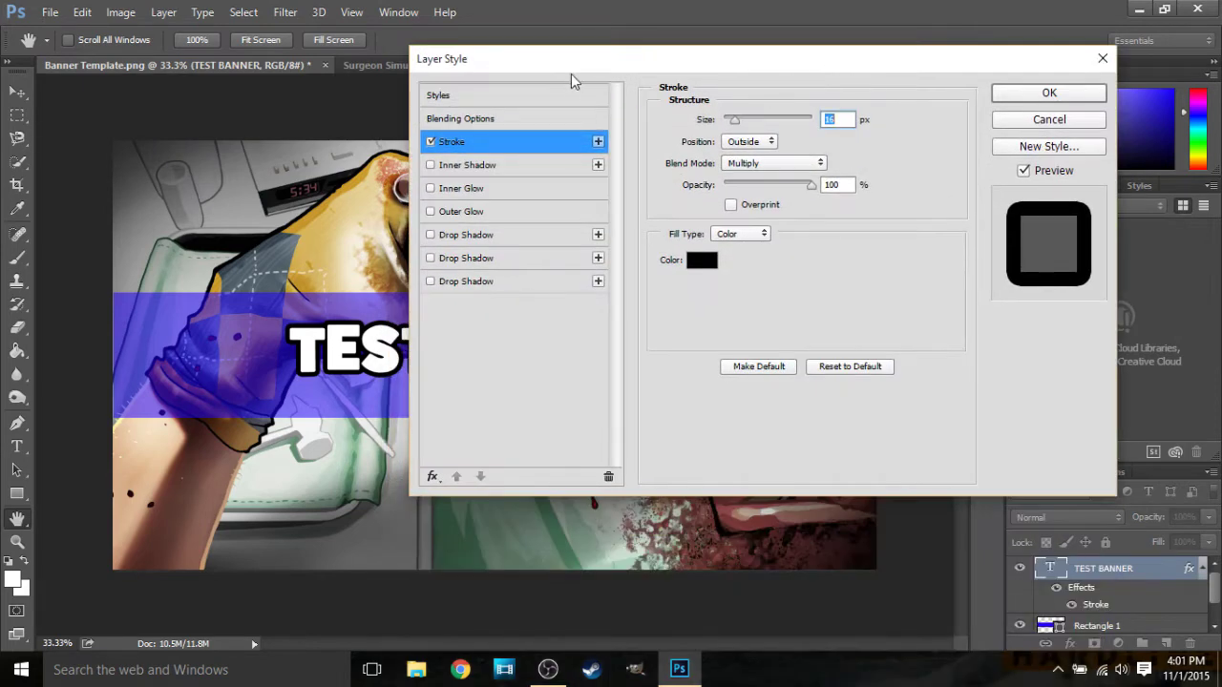
{"action": "left_click_drag", "start_coordinate": [571, 73], "coordinate": [605, 81]}
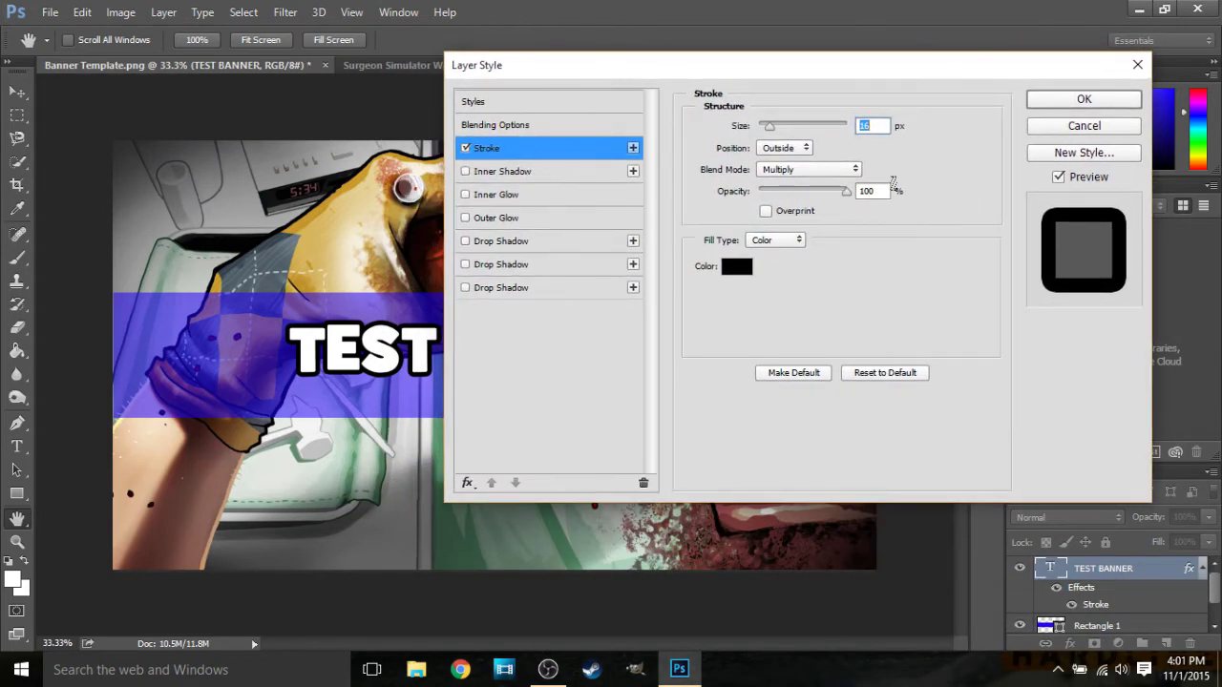
- Add a red inner shadow to the title, trying and then removing a drop shadow
{"action": "left_click", "coordinate": [514, 173]}
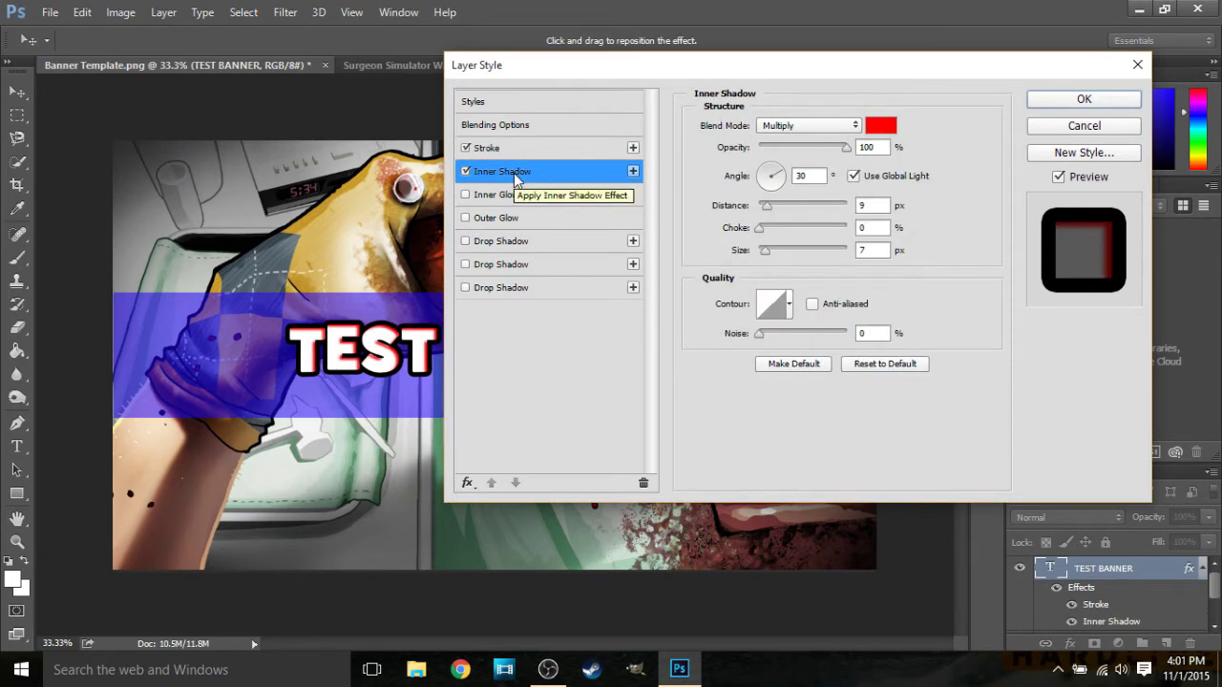
{"action": "left_click", "coordinate": [505, 239]}
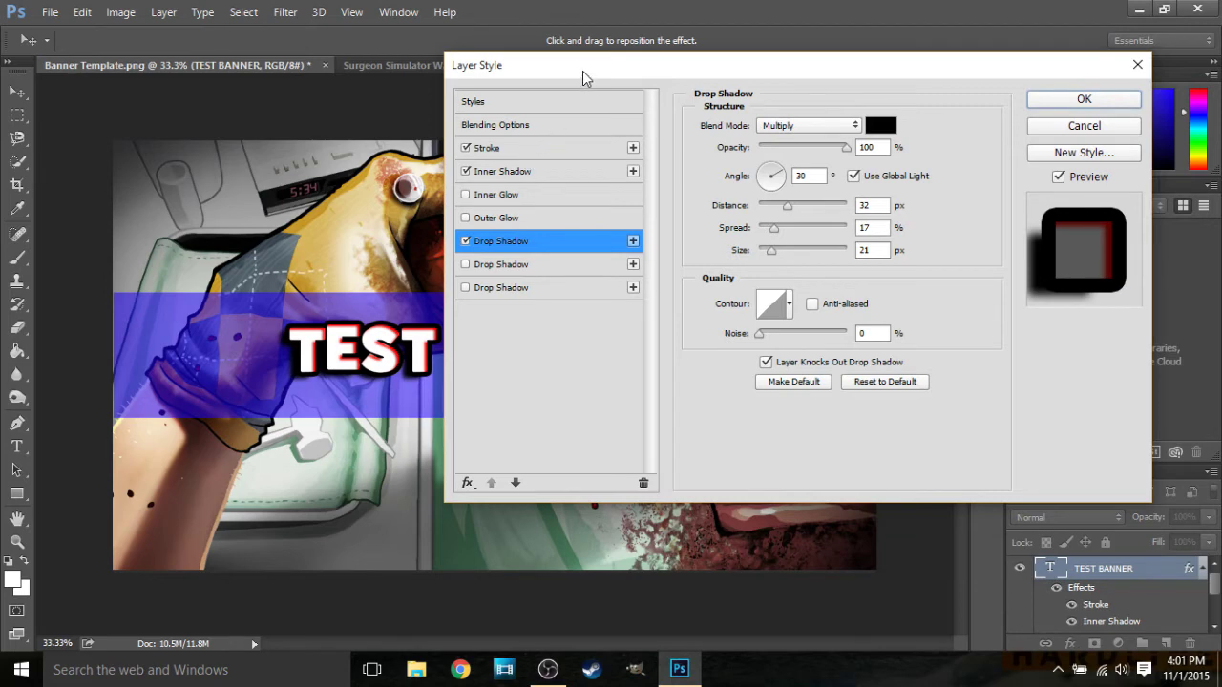
{"action": "left_click_drag", "start_coordinate": [582, 71], "coordinate": [539, 91]}
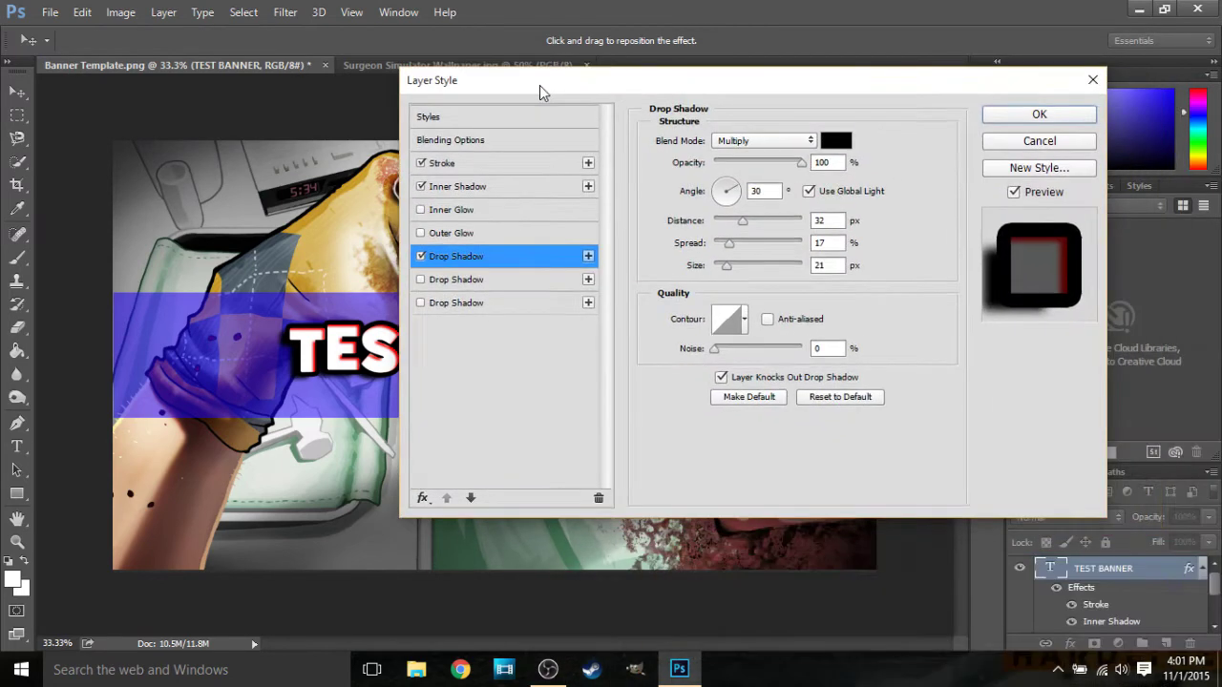
{"action": "left_click", "coordinate": [482, 170]}
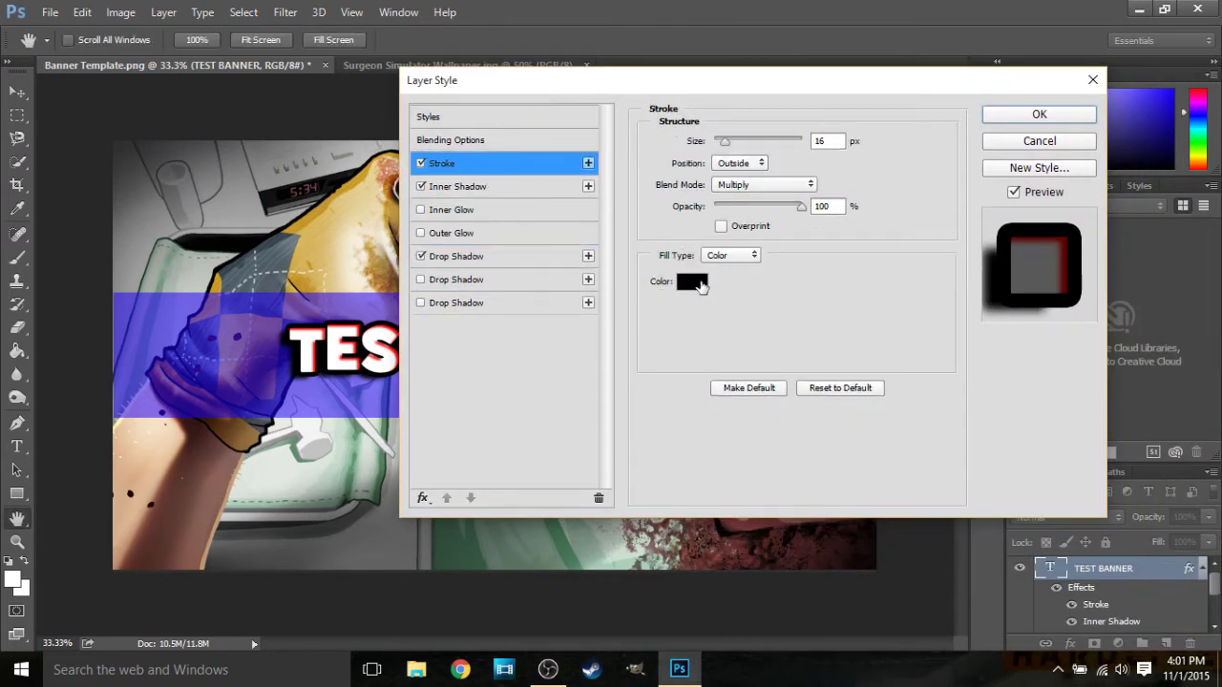
{"action": "left_click", "coordinate": [700, 286]}
{"action": "left_click", "coordinate": [585, 222]}
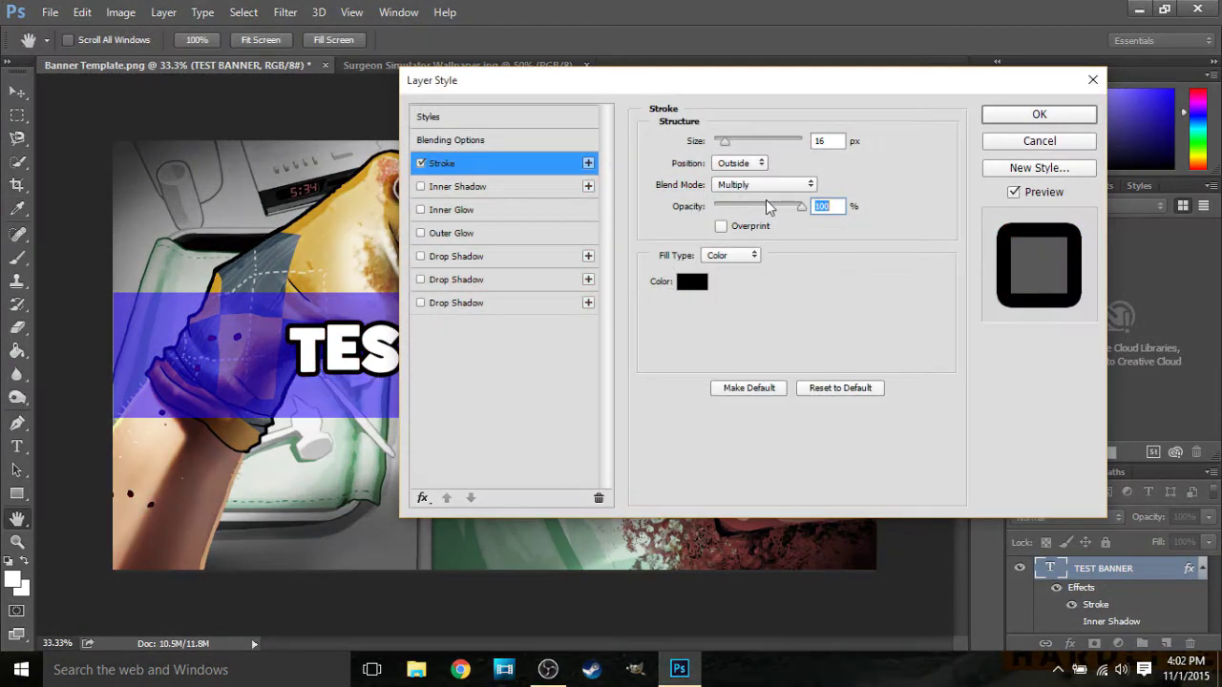
{"action": "left_click", "coordinate": [421, 186]}
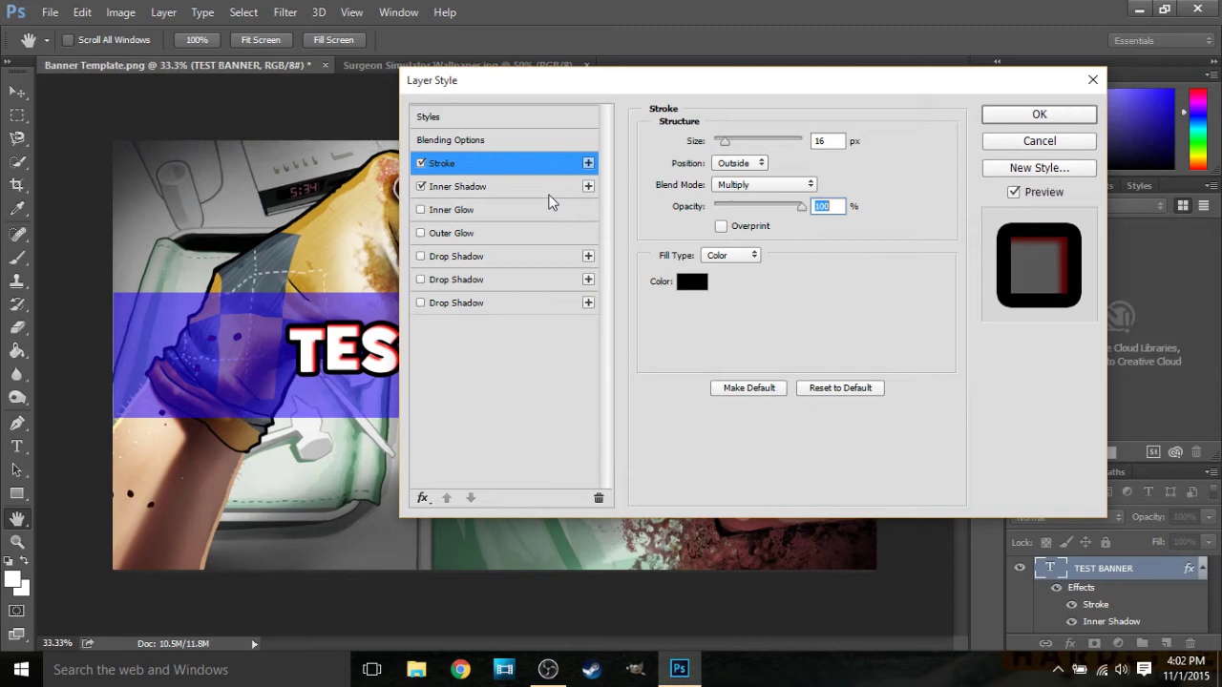
{"action": "left_click_drag", "start_coordinate": [619, 93], "coordinate": [605, 166]}
- Change the inner shadow colour to 00b4ff and apply the layer style
{"action": "left_click", "coordinate": [507, 258]}
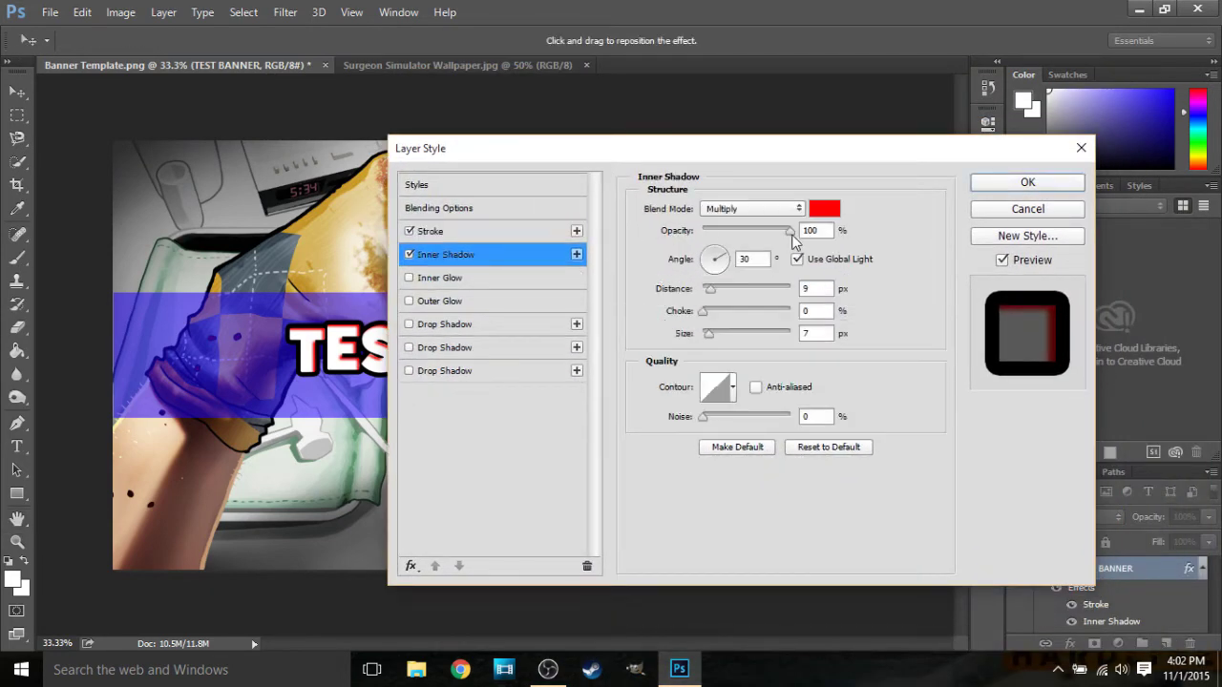
{"action": "left_click", "coordinate": [824, 208]}
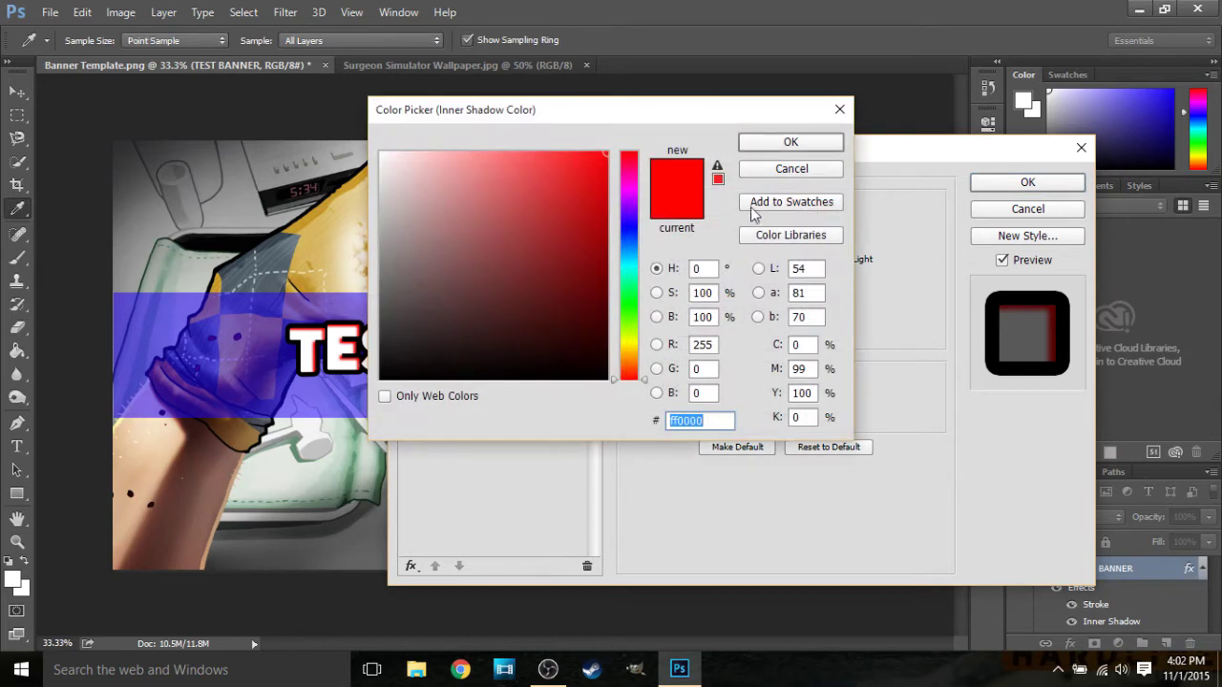
{"action": "left_click", "coordinate": [585, 162]}
{"action": "left_click_drag", "start_coordinate": [585, 161], "coordinate": [709, 128]}
{"action": "left_click_drag", "start_coordinate": [631, 268], "coordinate": [630, 262]}
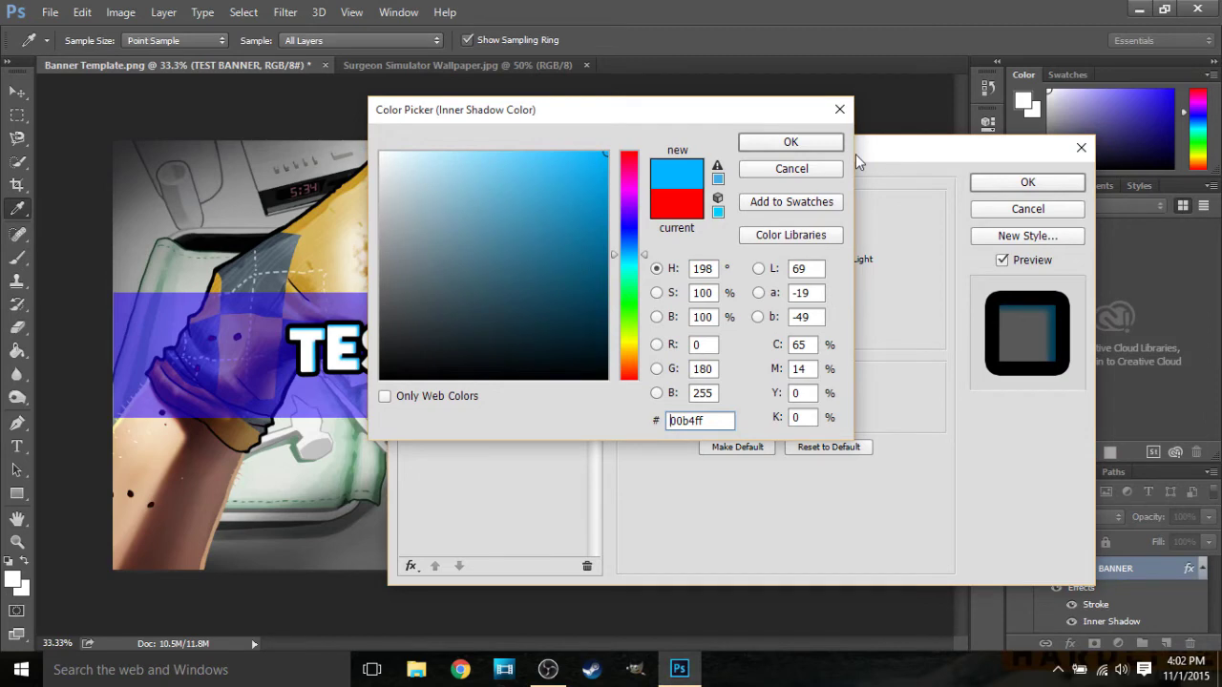
{"action": "key", "text": "Return"}
{"action": "left_click_drag", "start_coordinate": [855, 154], "coordinate": [692, 439]}
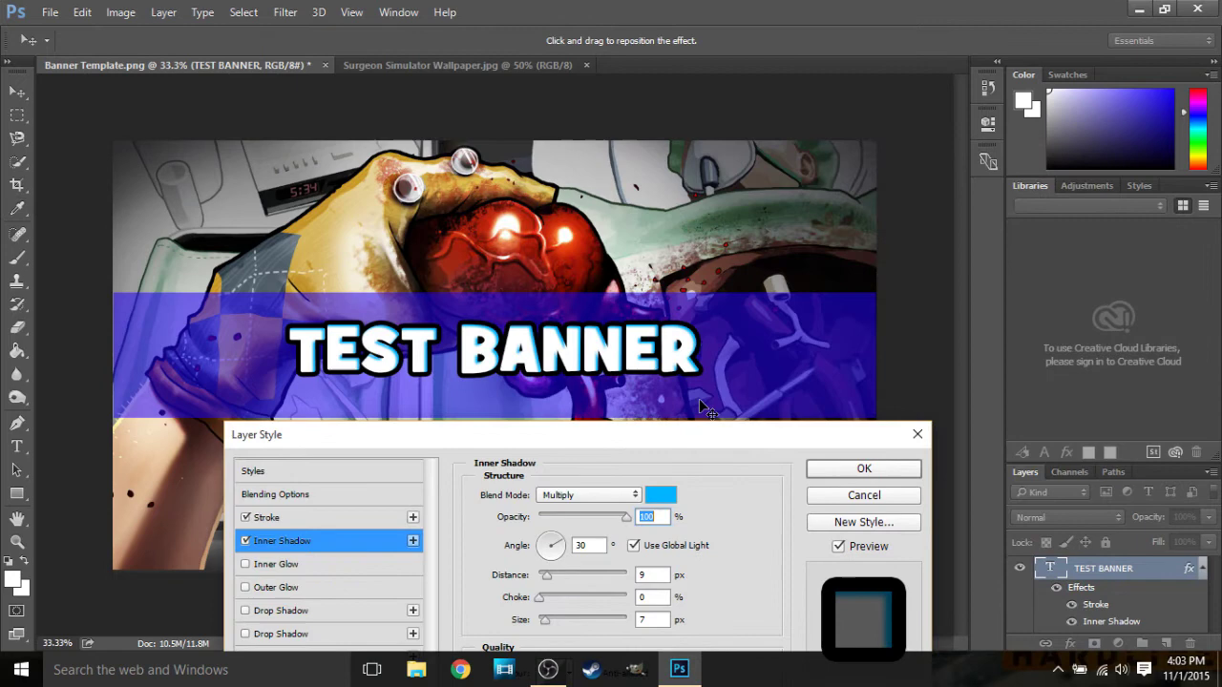
{"action": "left_click", "coordinate": [834, 478]}
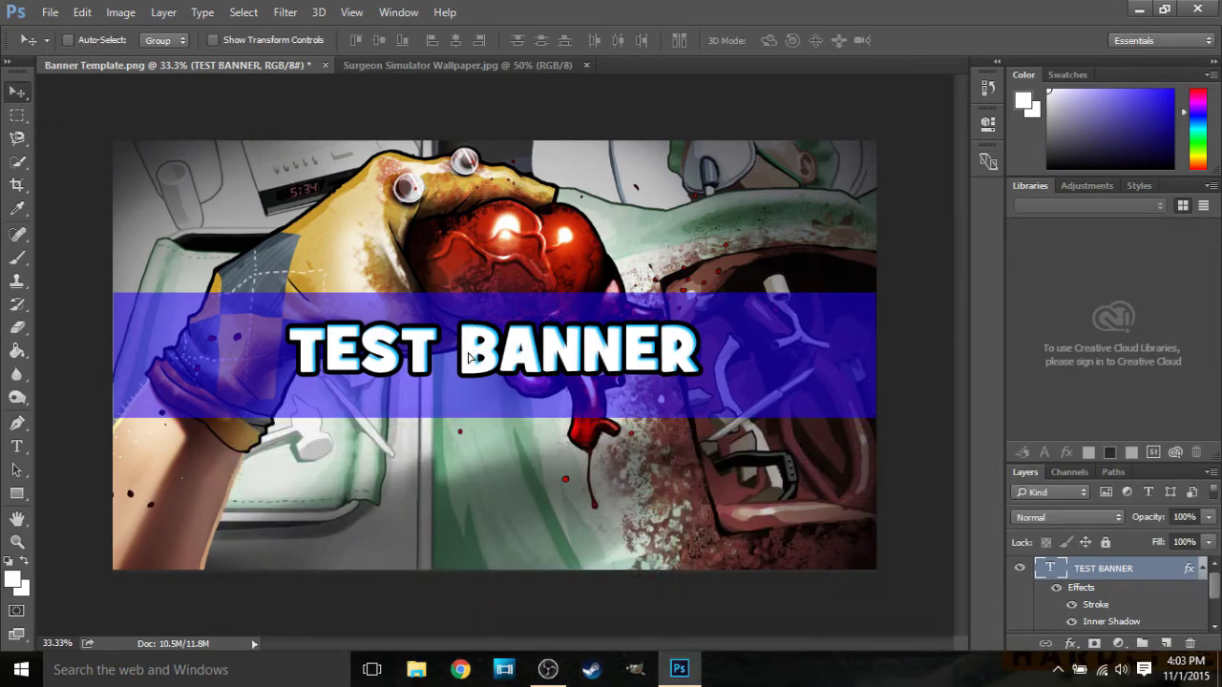
- Nudge the TEST BANNER title slightly down on the banner
{"action": "left_click_drag", "start_coordinate": [470, 352], "coordinate": [468, 358]}
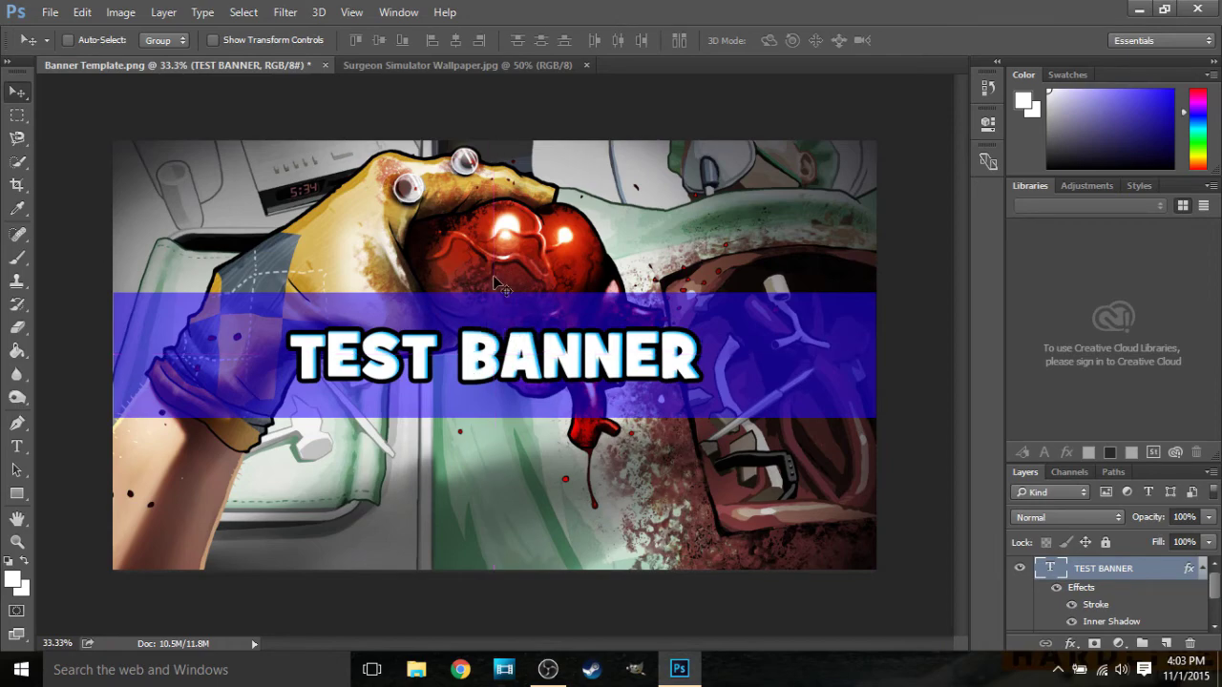
{"action": "left_click", "coordinate": [82, 11]}
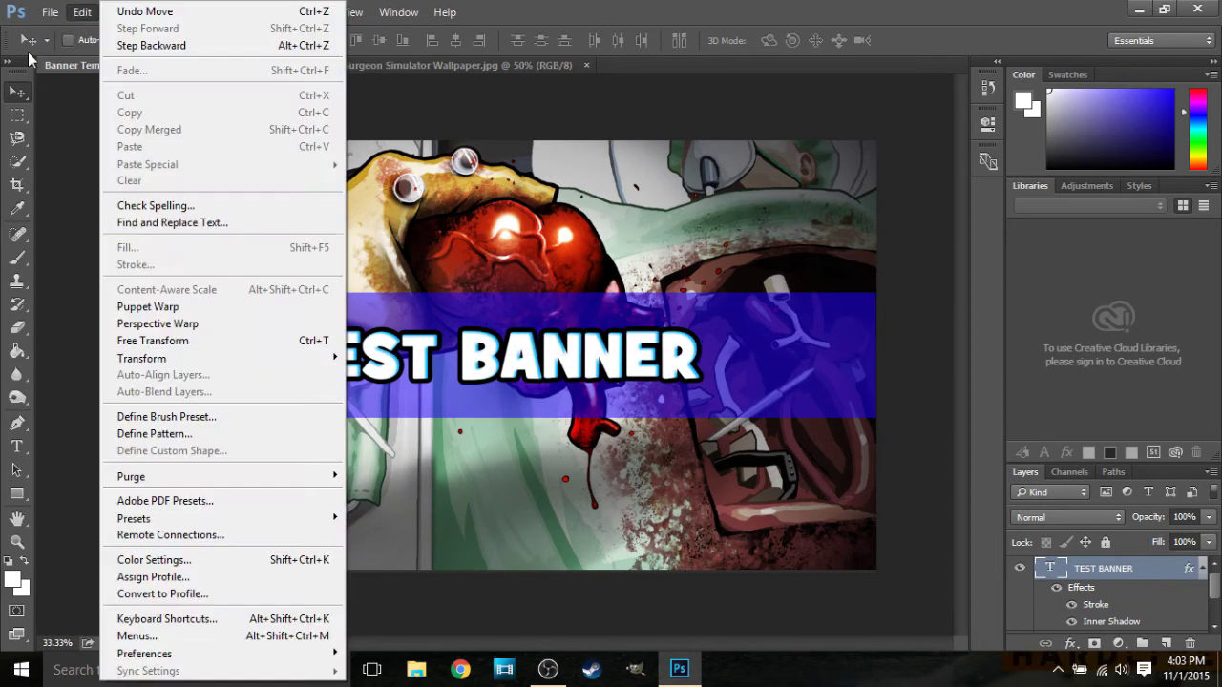
{"action": "mouse_move", "coordinate": [45, 14]}
{"action": "left_click", "coordinate": [336, 90]}
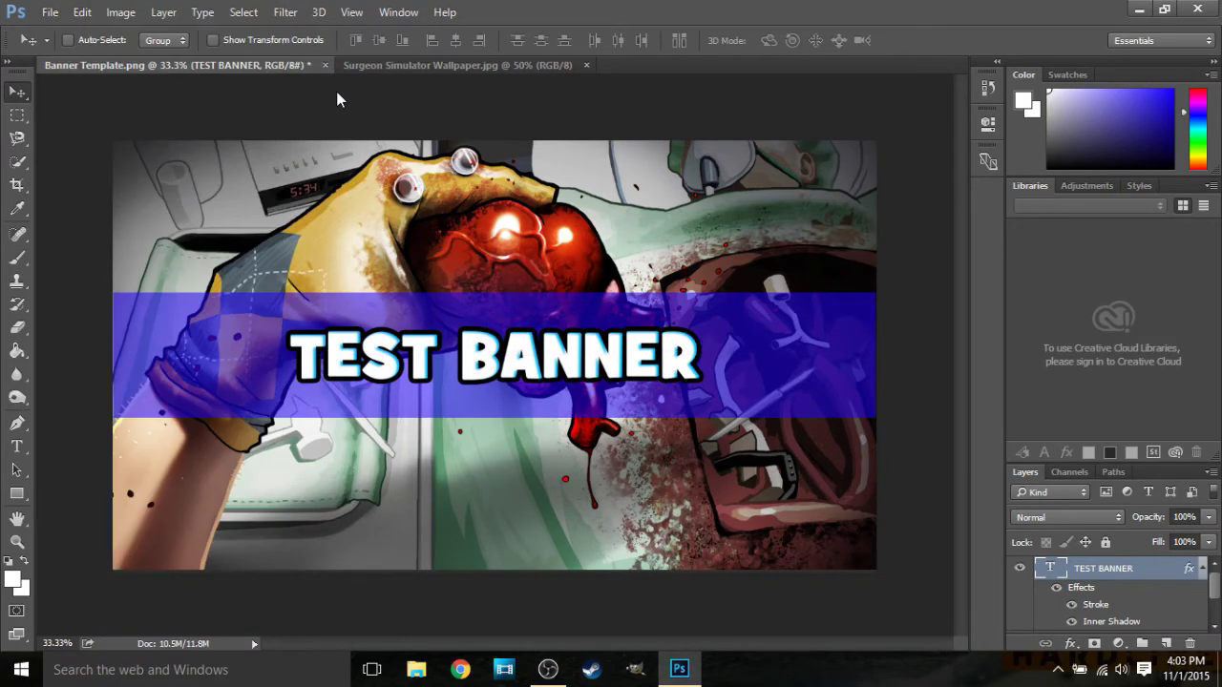
- Save the banner as a JPEG named 'Test Banner' at Quality 12 Maximum
{"action": "left_click", "coordinate": [82, 12]}
{"action": "mouse_move", "coordinate": [49, 11]}
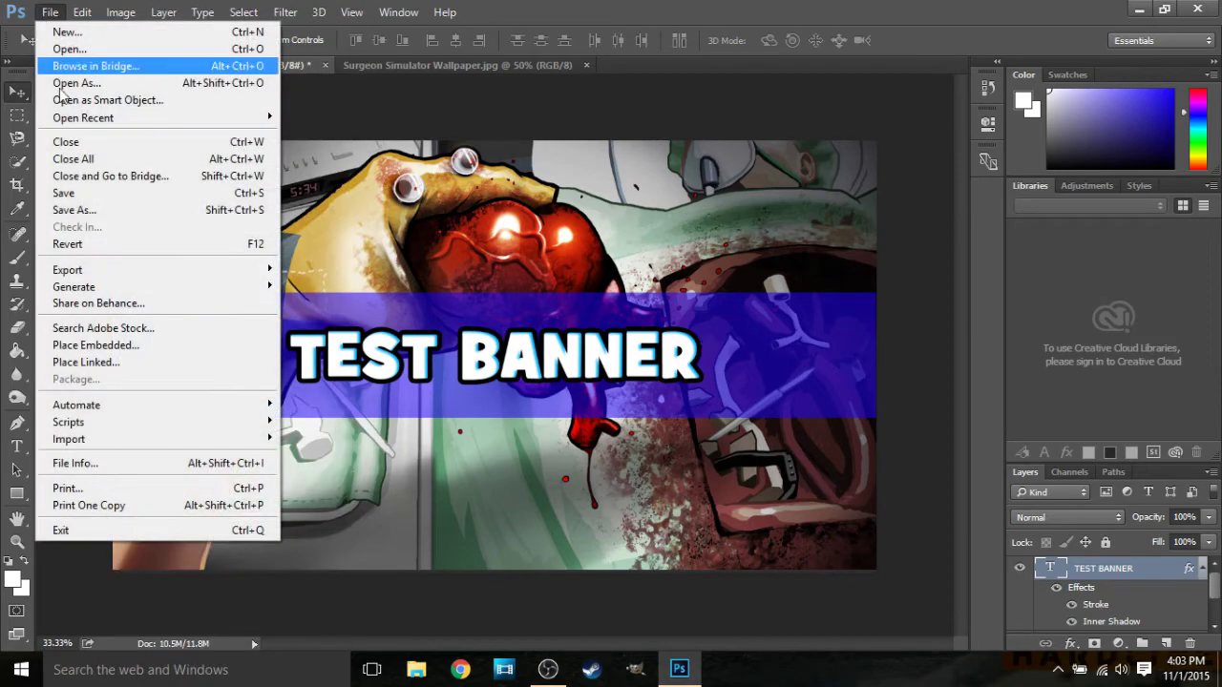
{"action": "left_click", "coordinate": [91, 211]}
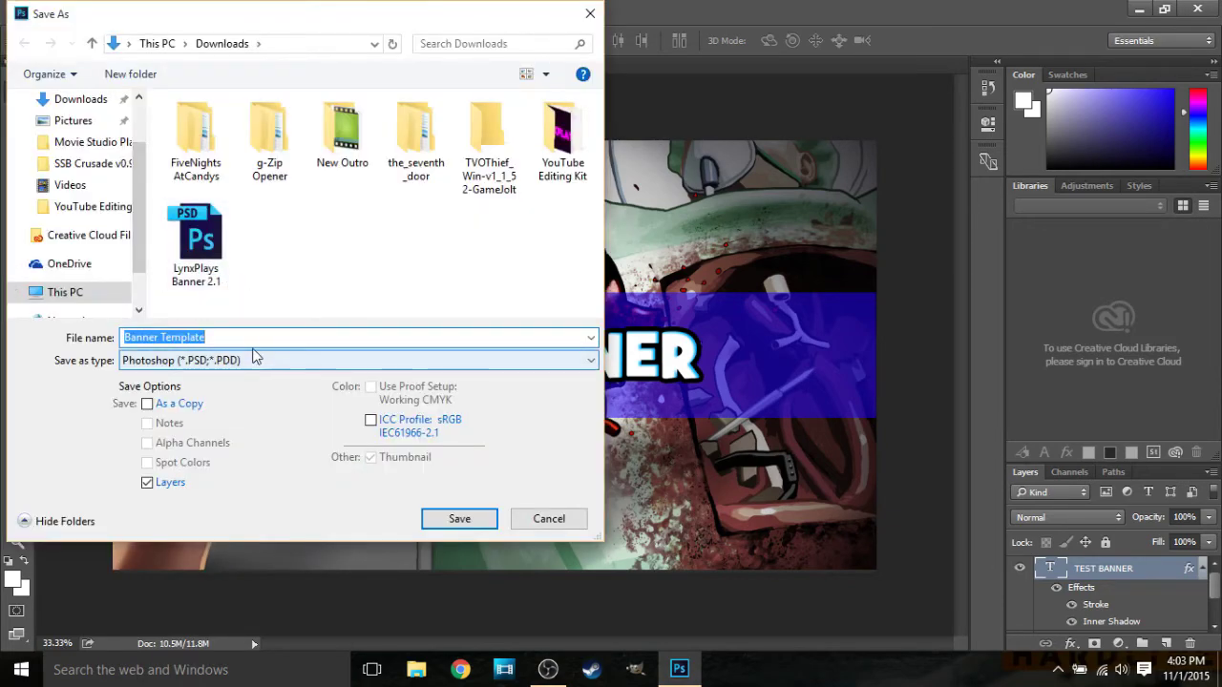
{"action": "type", "text": "Test Banner"}
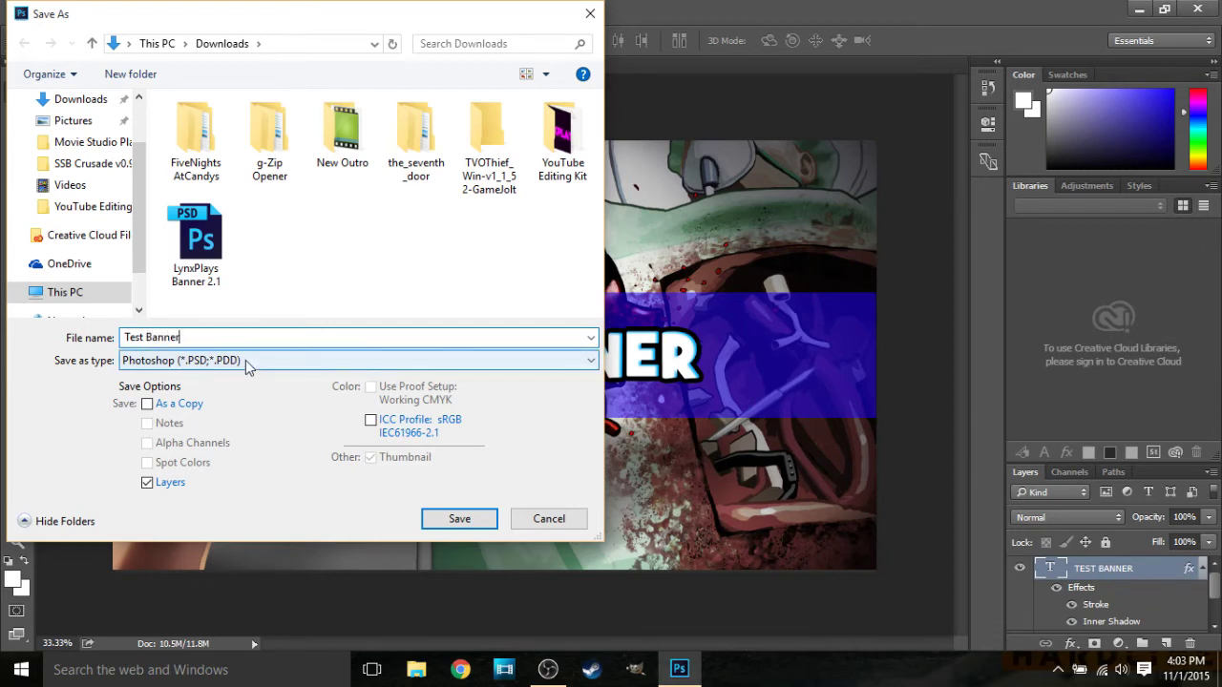
{"action": "left_click", "coordinate": [250, 359]}
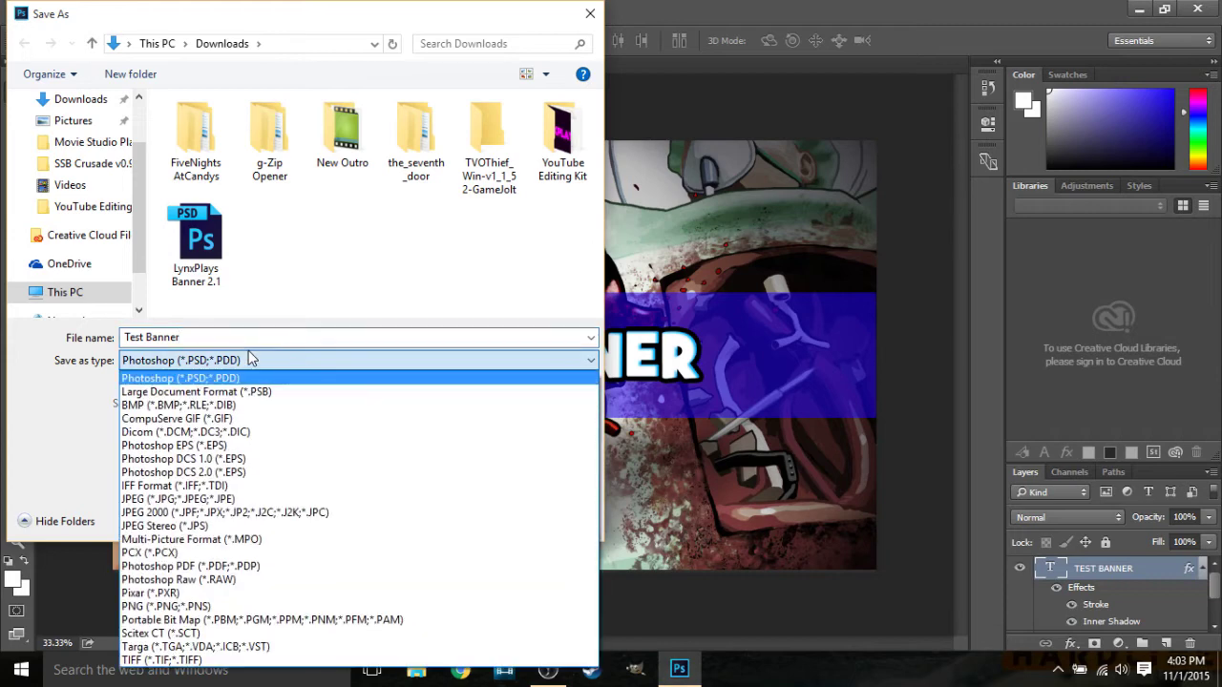
{"action": "left_click", "coordinate": [223, 499]}
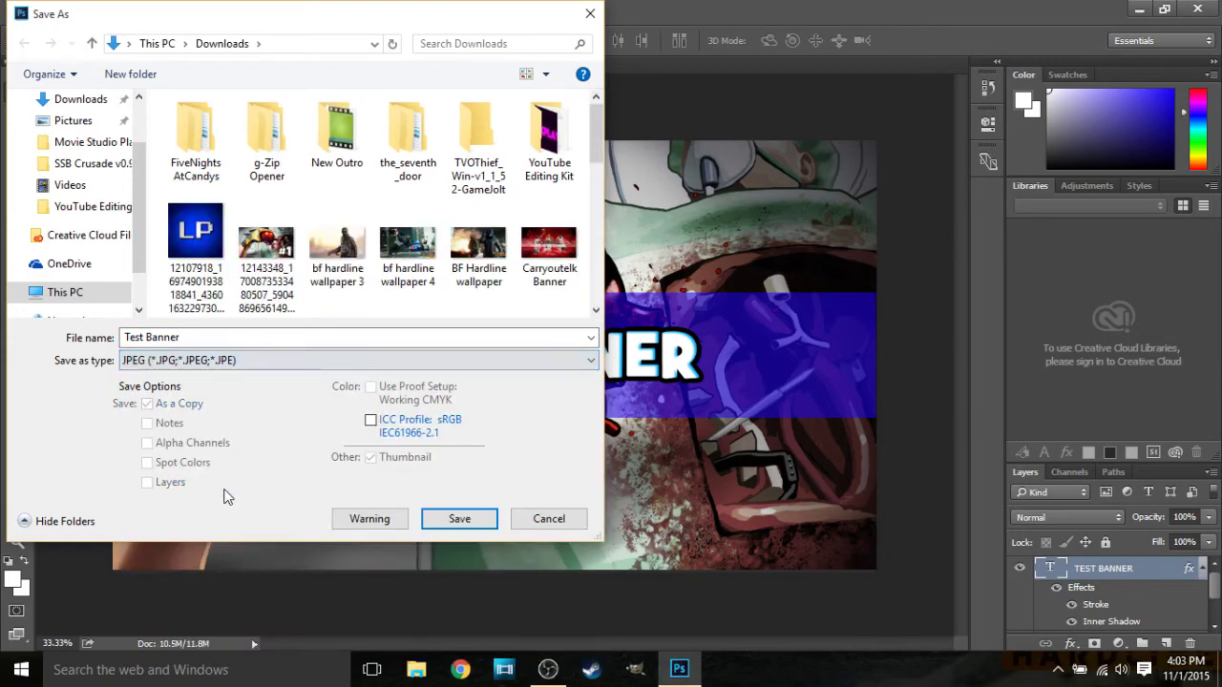
{"action": "left_click", "coordinate": [469, 523]}
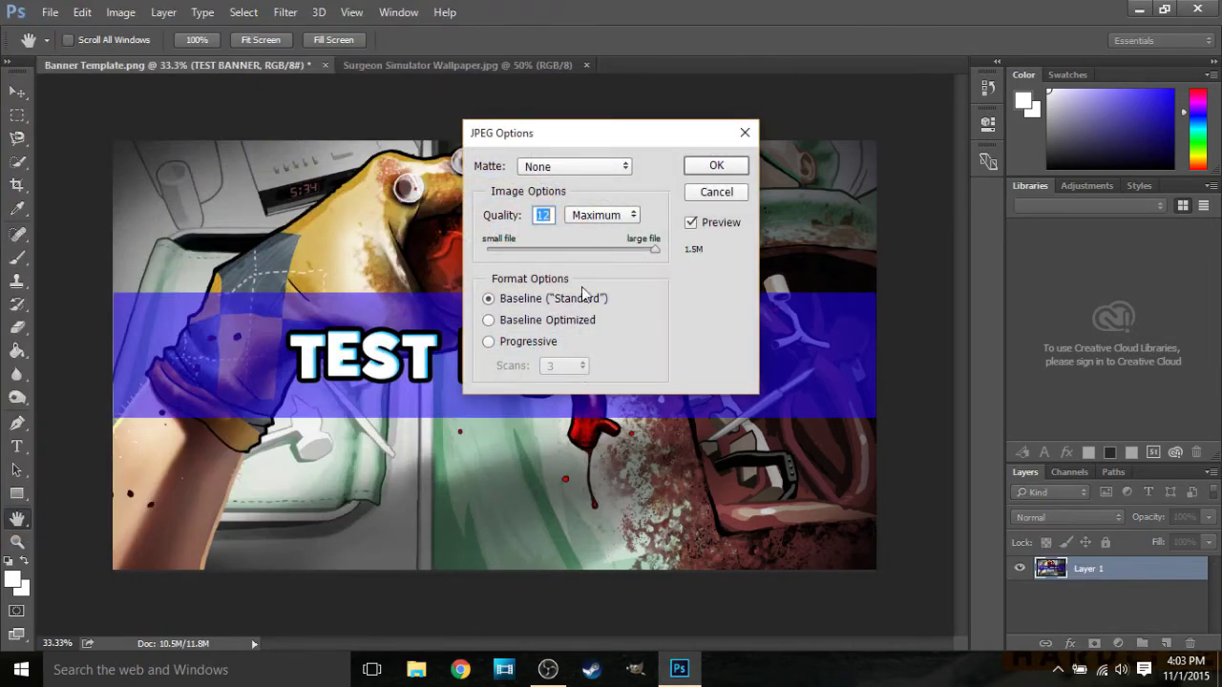
{"action": "left_click", "coordinate": [571, 217]}
{"action": "left_click", "coordinate": [616, 214]}
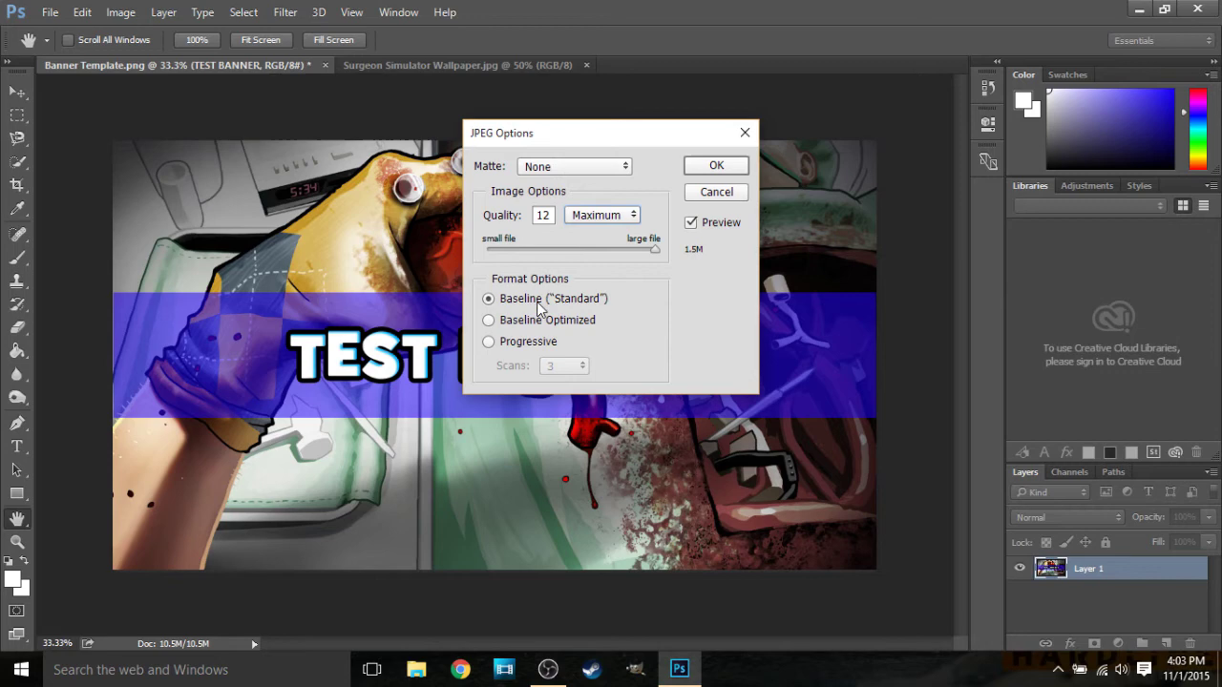
{"action": "left_click", "coordinate": [715, 166]}
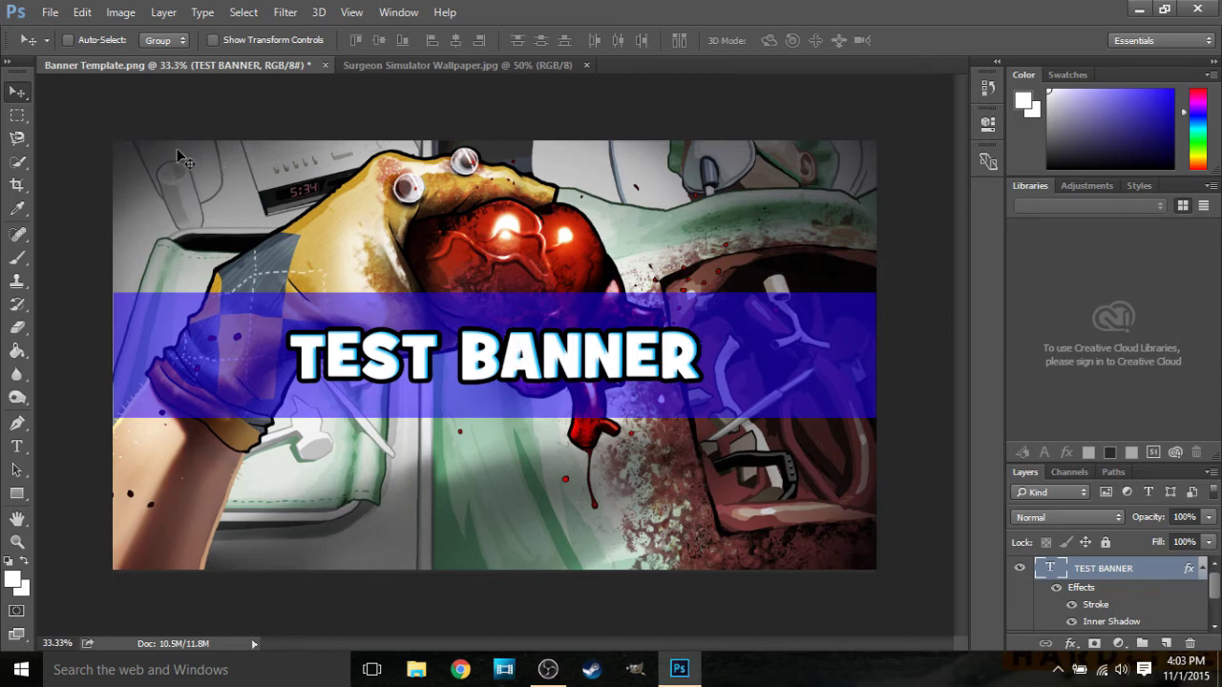
- Create a GAMING CHANNEL text layer on the canvas
{"action": "left_click", "coordinate": [16, 445]}
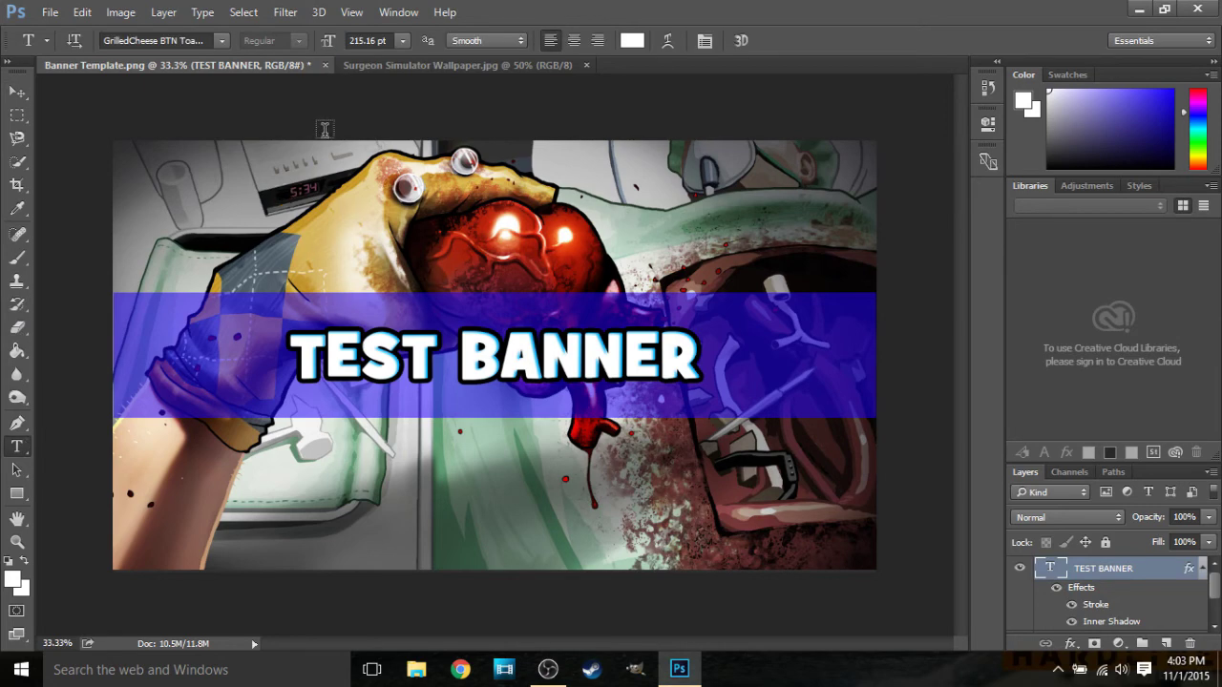
{"action": "left_click", "coordinate": [218, 209]}
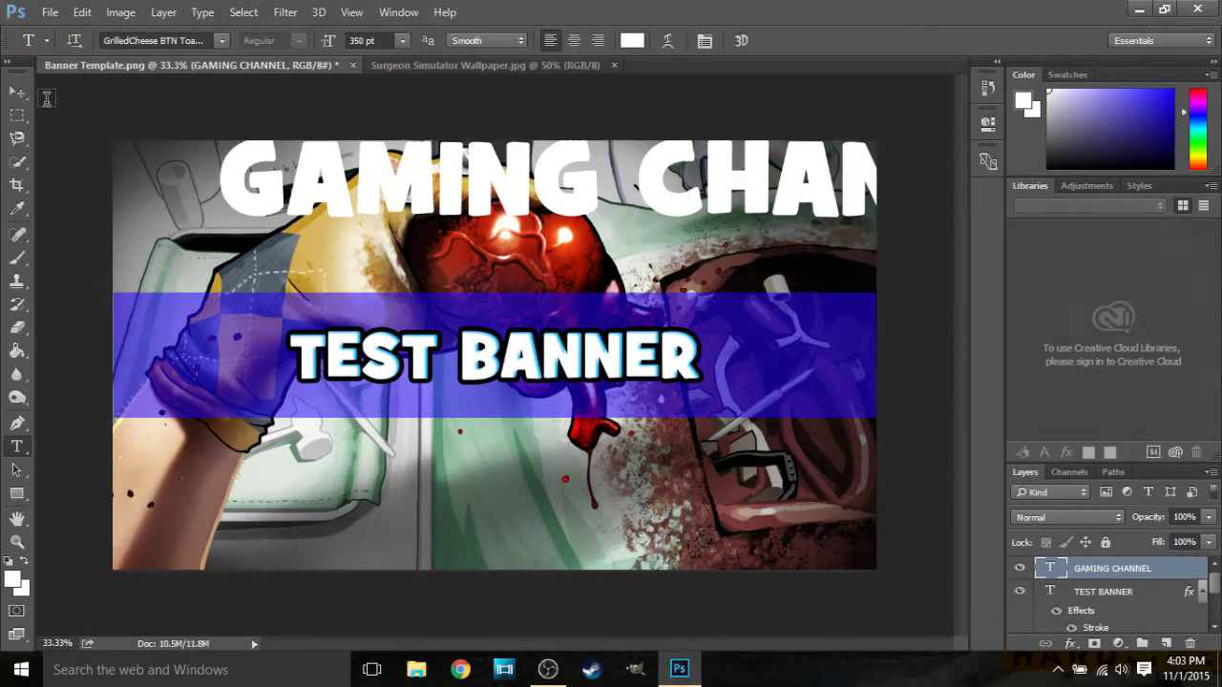
{"action": "left_click", "coordinate": [19, 93]}
- Move GAMING CHANNEL left and scale it down to sit under TEST BANNER
{"action": "left_click_drag", "start_coordinate": [406, 180], "coordinate": [246, 202]}
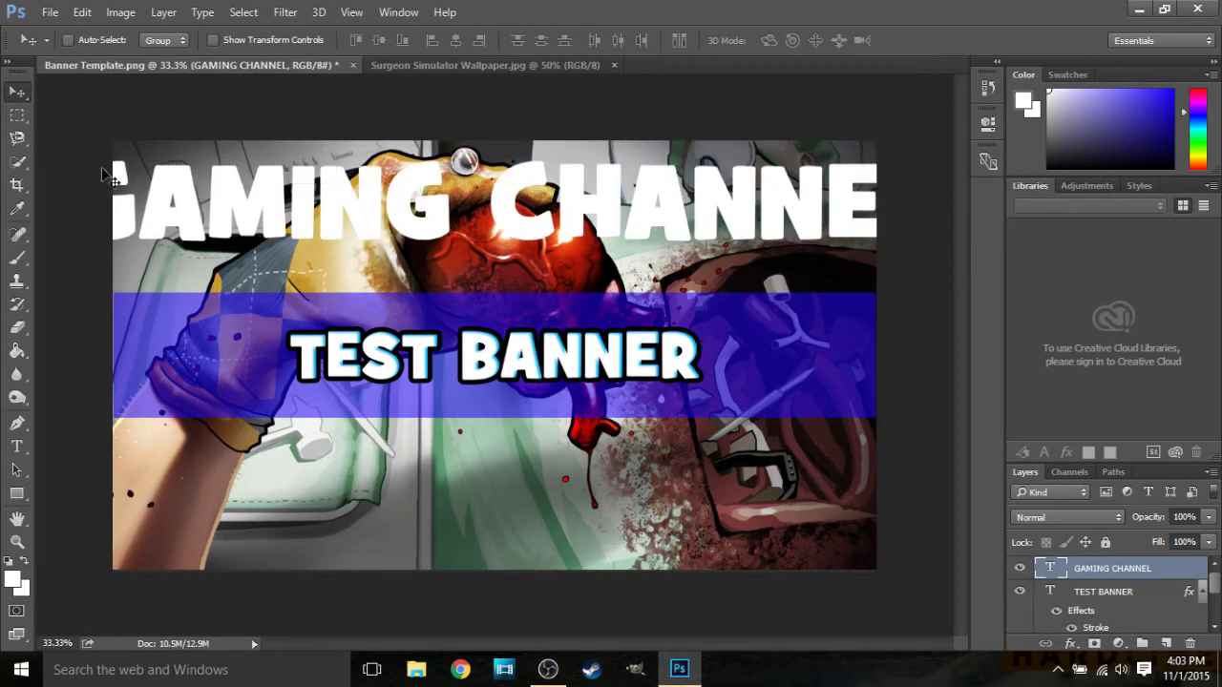
{"action": "left_click", "coordinate": [82, 11]}
{"action": "mouse_move", "coordinate": [158, 358]}
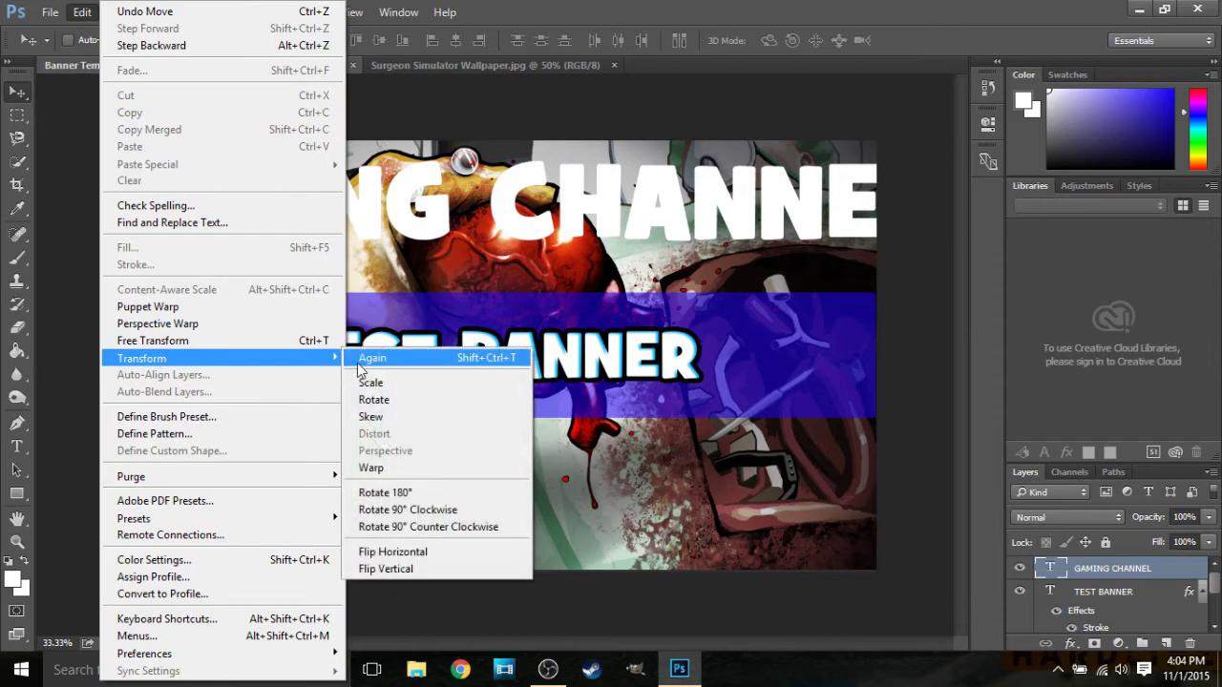
{"action": "left_click", "coordinate": [381, 385]}
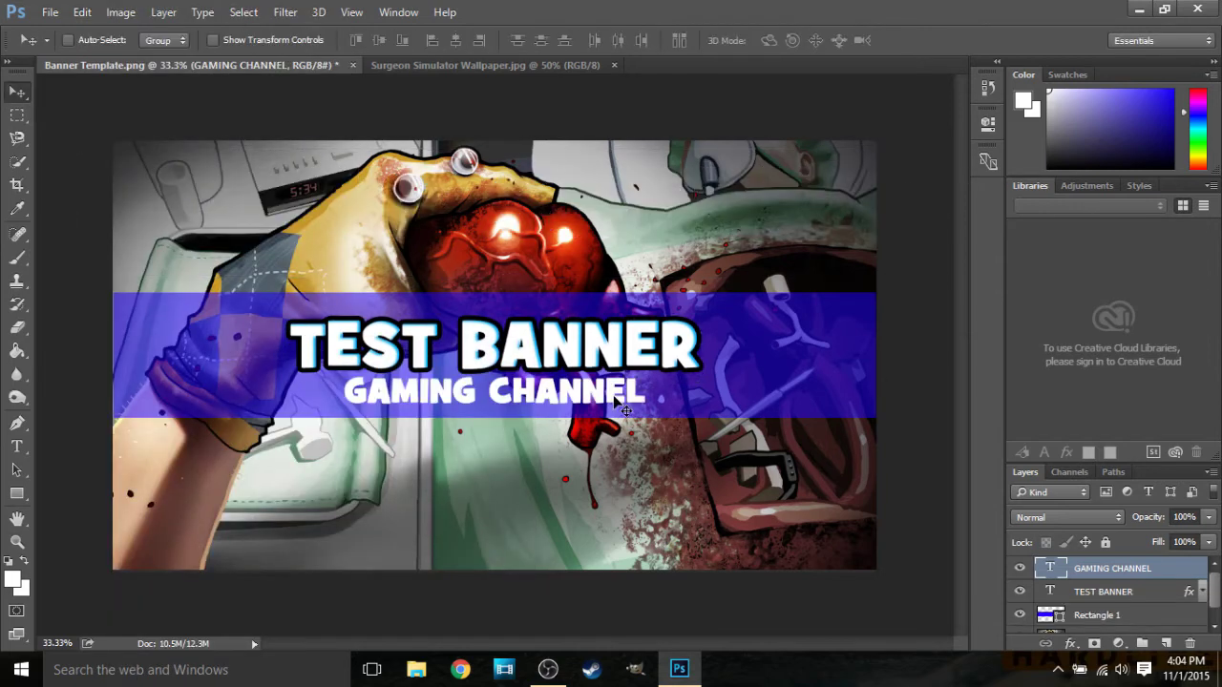
- Apply Stroke, Inner Shadow and Drop Shadow layer styles to the GAMING CHANNEL layer
{"action": "right_click", "coordinate": [1143, 572]}
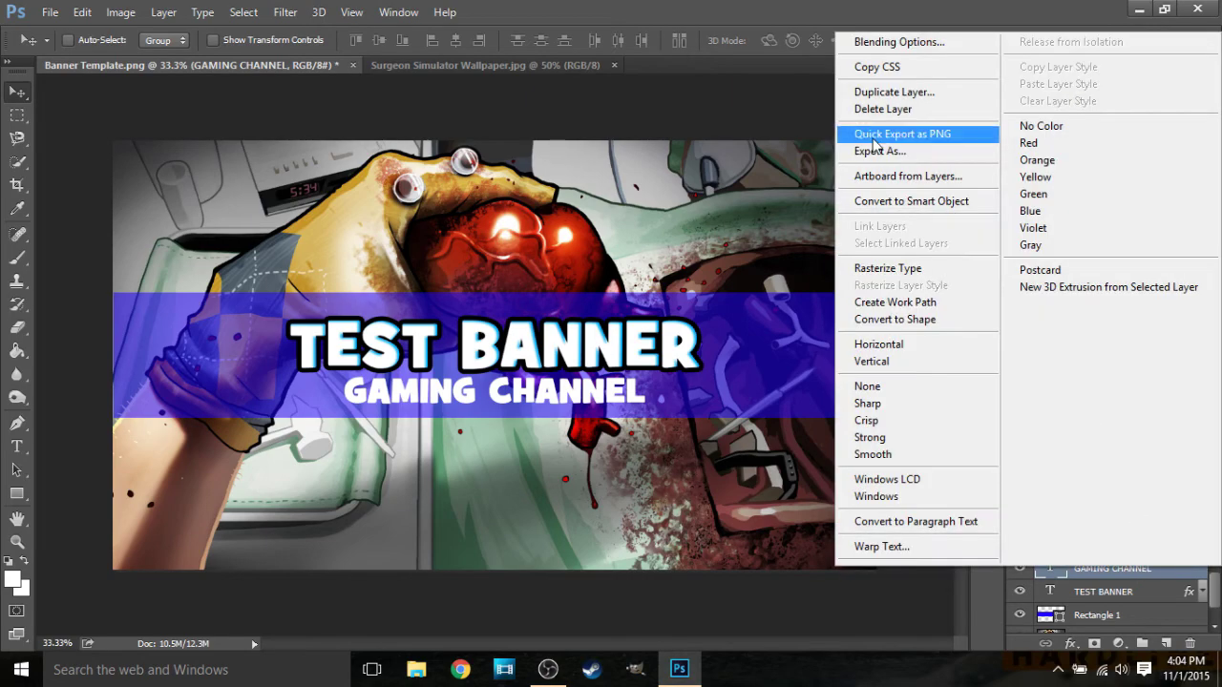
{"action": "left_click", "coordinate": [883, 44]}
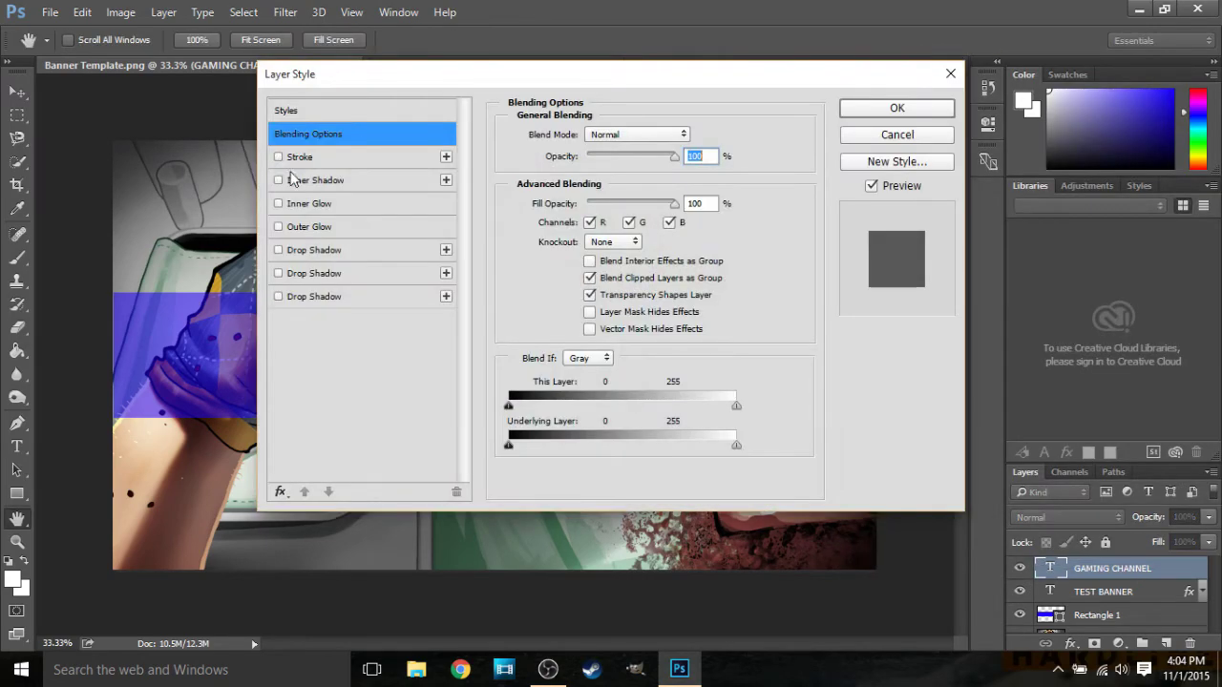
{"action": "left_click", "coordinate": [279, 157]}
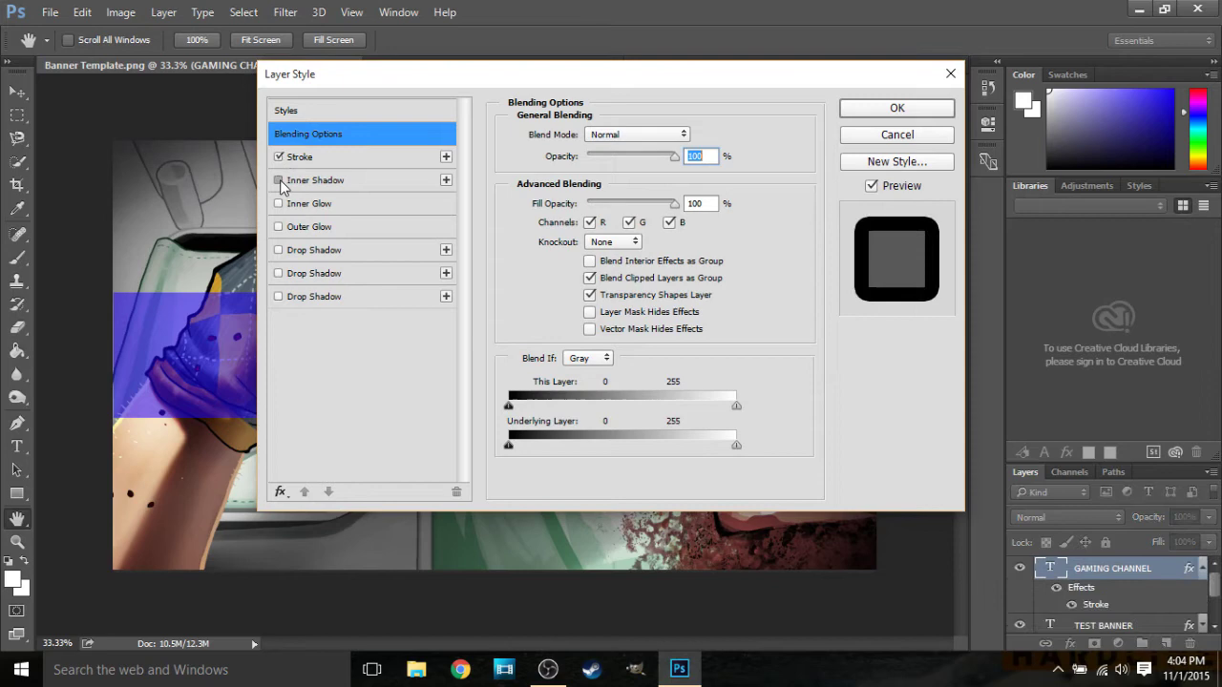
{"action": "left_click", "coordinate": [279, 181]}
{"action": "left_click", "coordinate": [279, 250]}
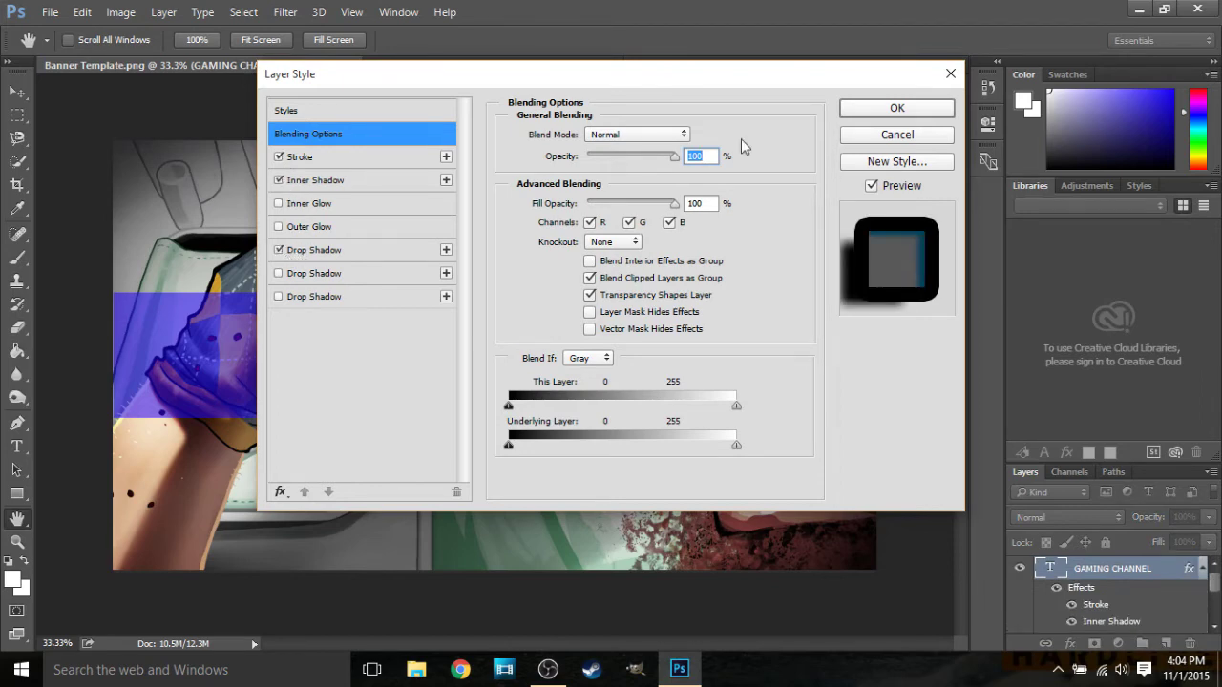
{"action": "left_click", "coordinate": [869, 111]}
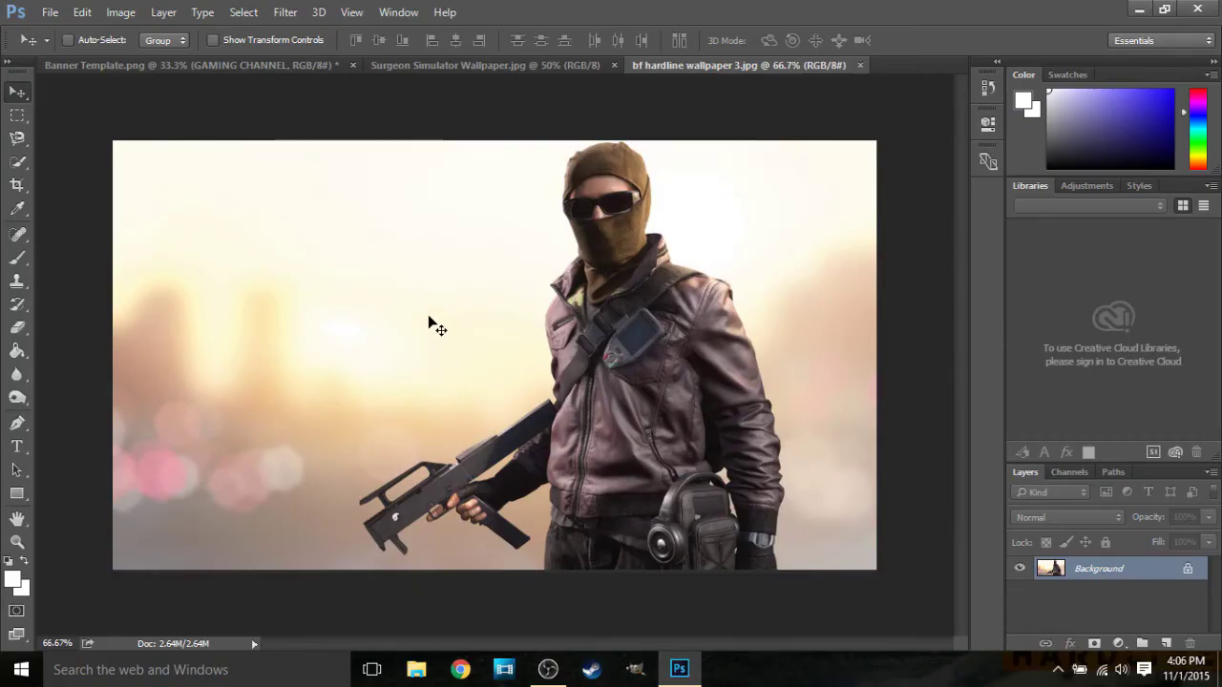
- With the Magnetic Lasso, trace the soldier's outline from his leg along the gun grip to his hand
{"action": "left_click", "coordinate": [16, 141]}
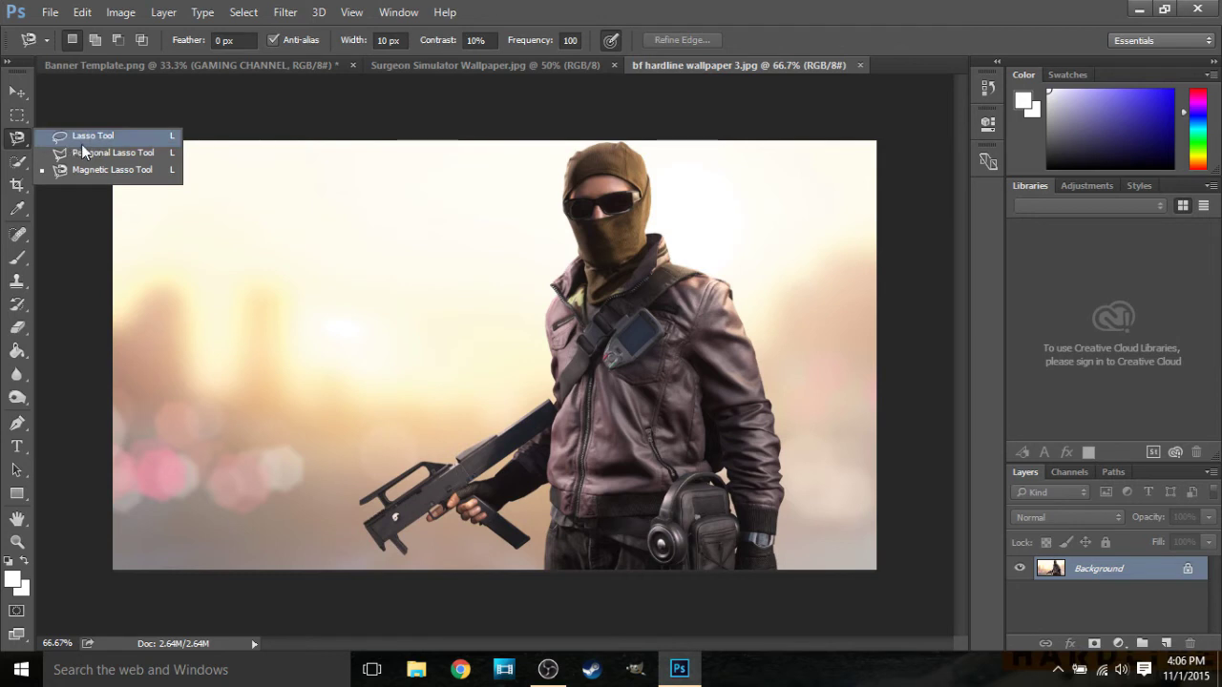
{"action": "left_click", "coordinate": [89, 169]}
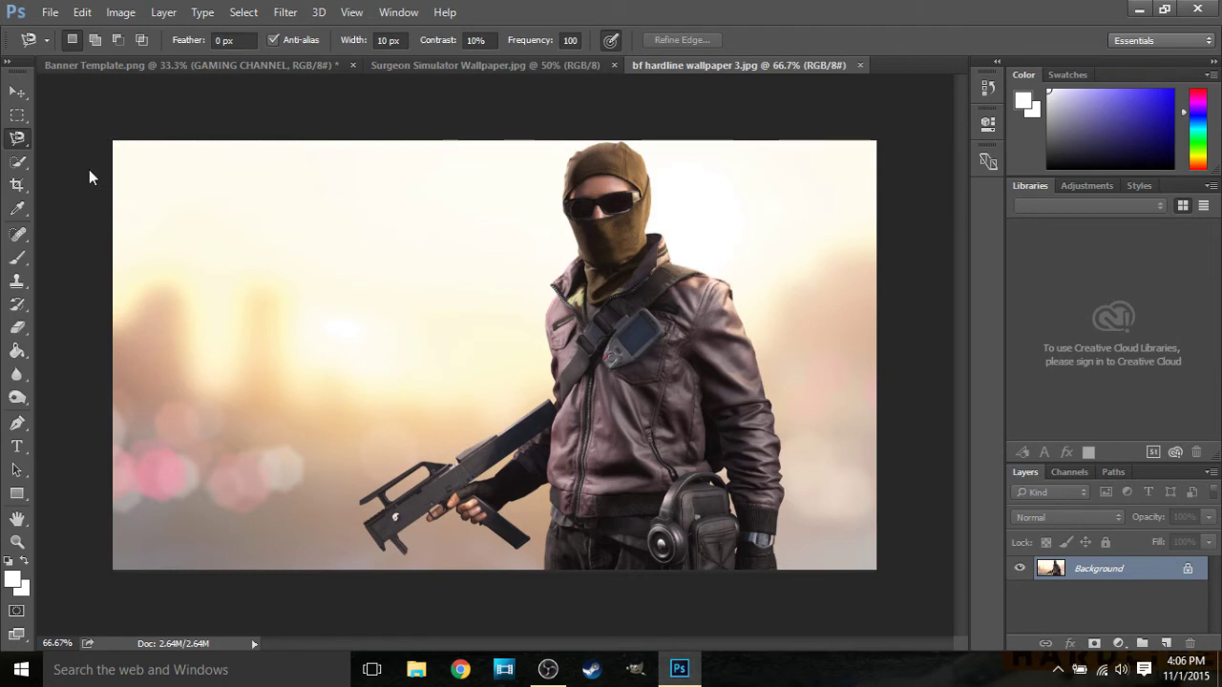
{"action": "left_click", "coordinate": [544, 567]}
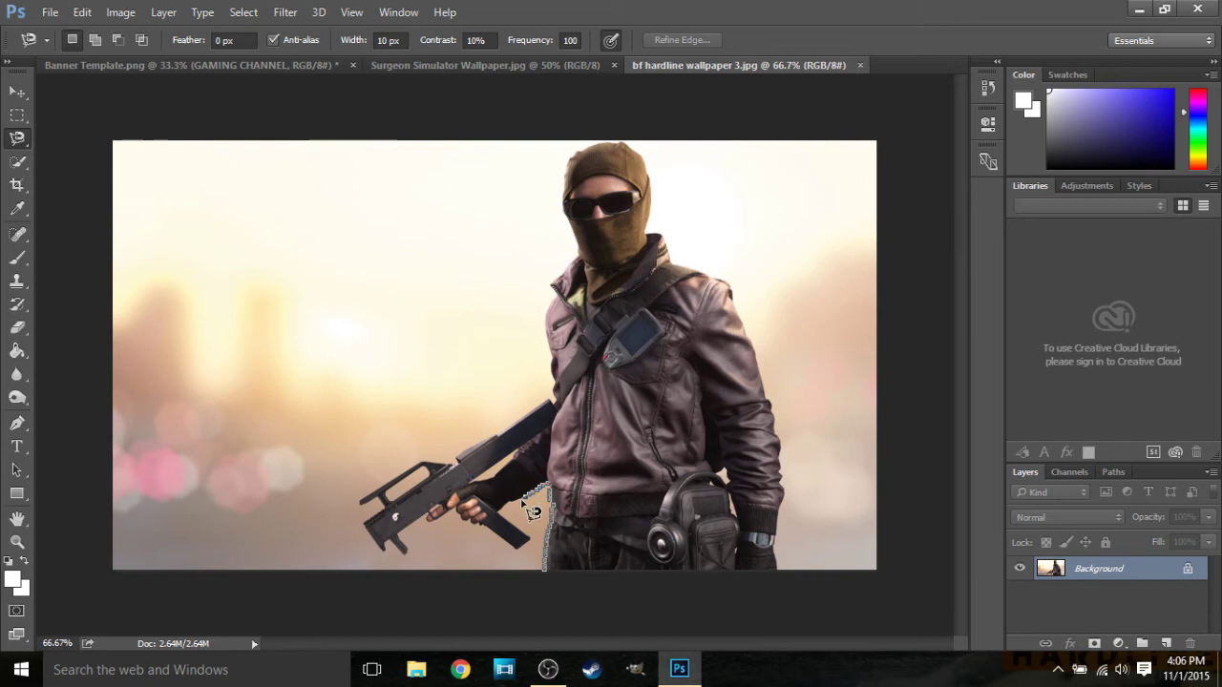
{"action": "mouse_move", "coordinate": [533, 512]}
{"action": "left_mouse_down"}
{"action": "mouse_move", "coordinate": [509, 526]}
{"action": "mouse_move", "coordinate": [546, 551]}
{"action": "mouse_move", "coordinate": [525, 565]}
{"action": "mouse_move", "coordinate": [499, 537]}
{"action": "left_mouse_up"}
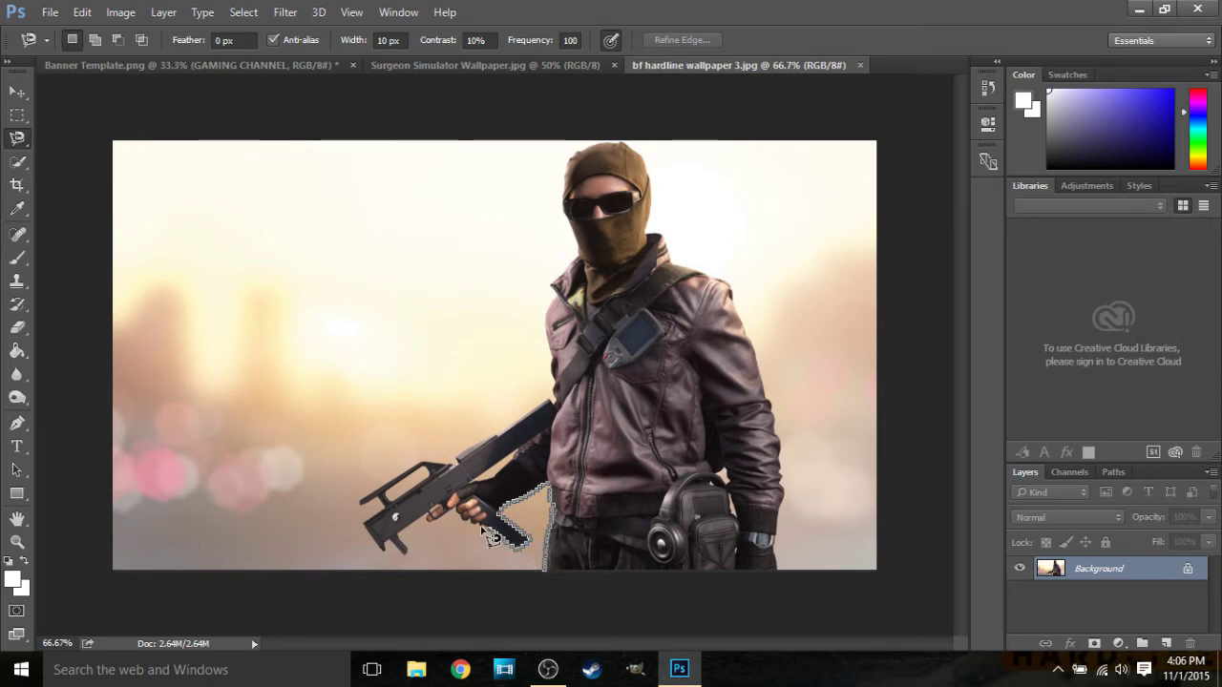
{"action": "left_click_drag", "start_coordinate": [489, 533], "coordinate": [474, 535]}
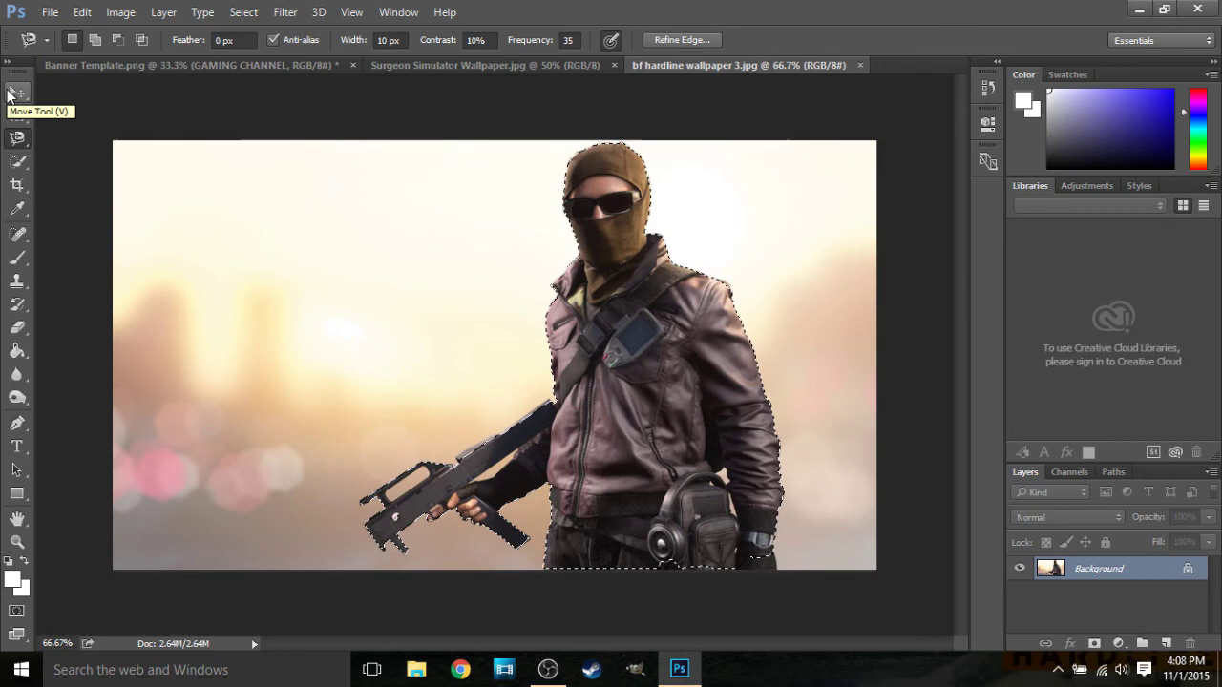
- Drag the cut-out soldier into the banner, scale him to about 73%, and place him right, overlapping the blue band
{"action": "left_click", "coordinate": [10, 94]}
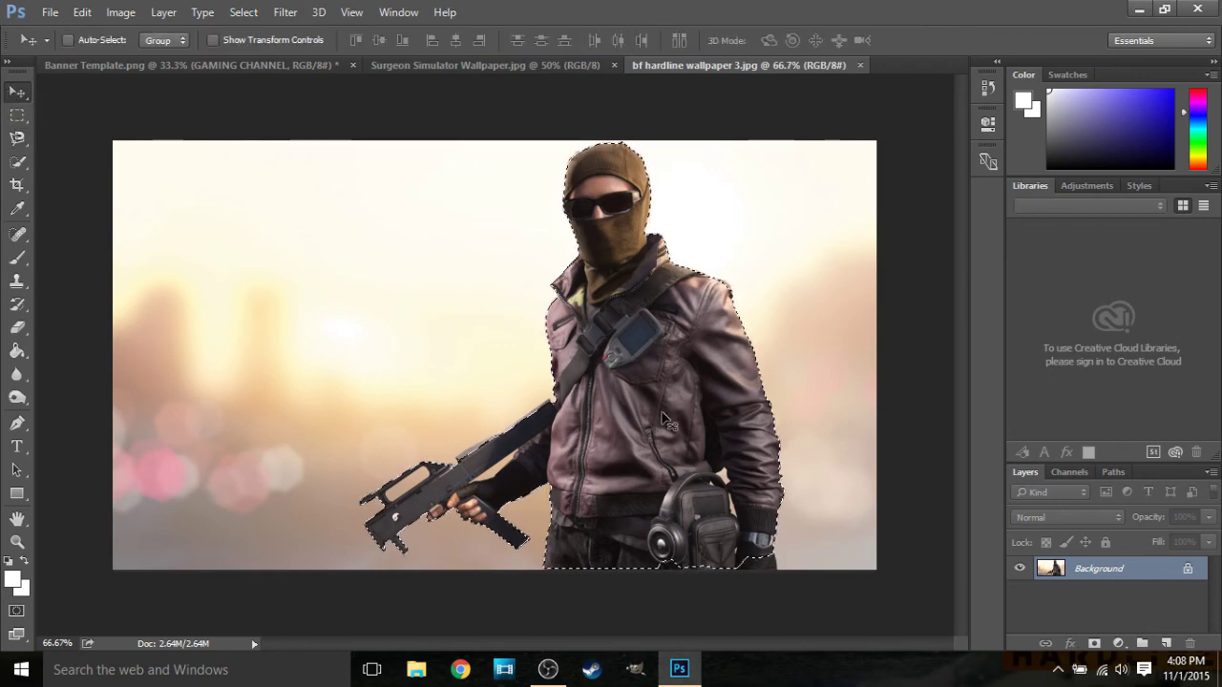
{"action": "left_click_drag", "start_coordinate": [664, 420], "coordinate": [810, 403]}
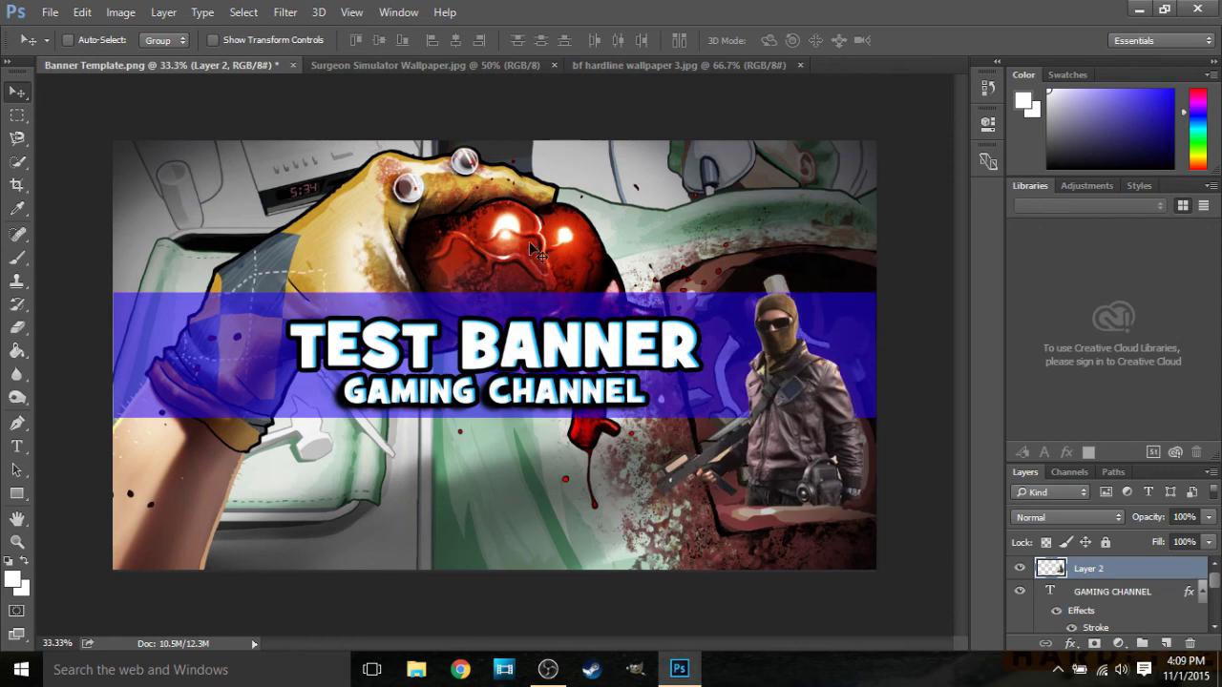
{"action": "left_click", "coordinate": [80, 12]}
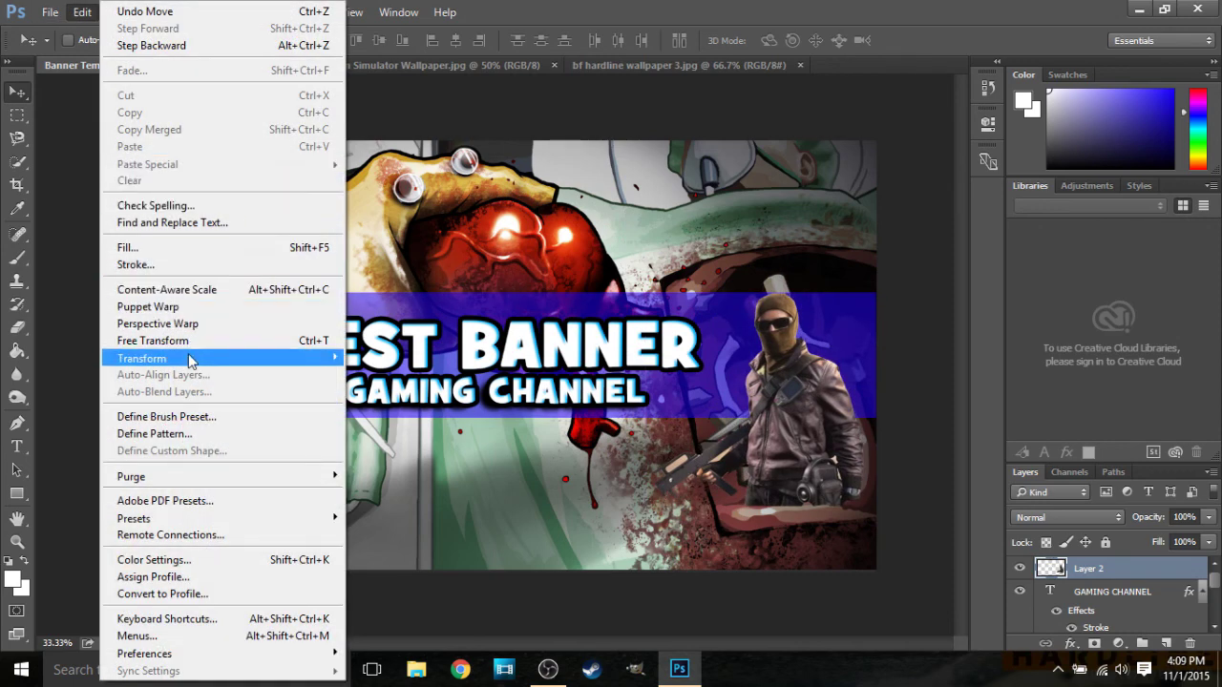
{"action": "mouse_move", "coordinate": [341, 359]}
{"action": "left_click", "coordinate": [371, 383]}
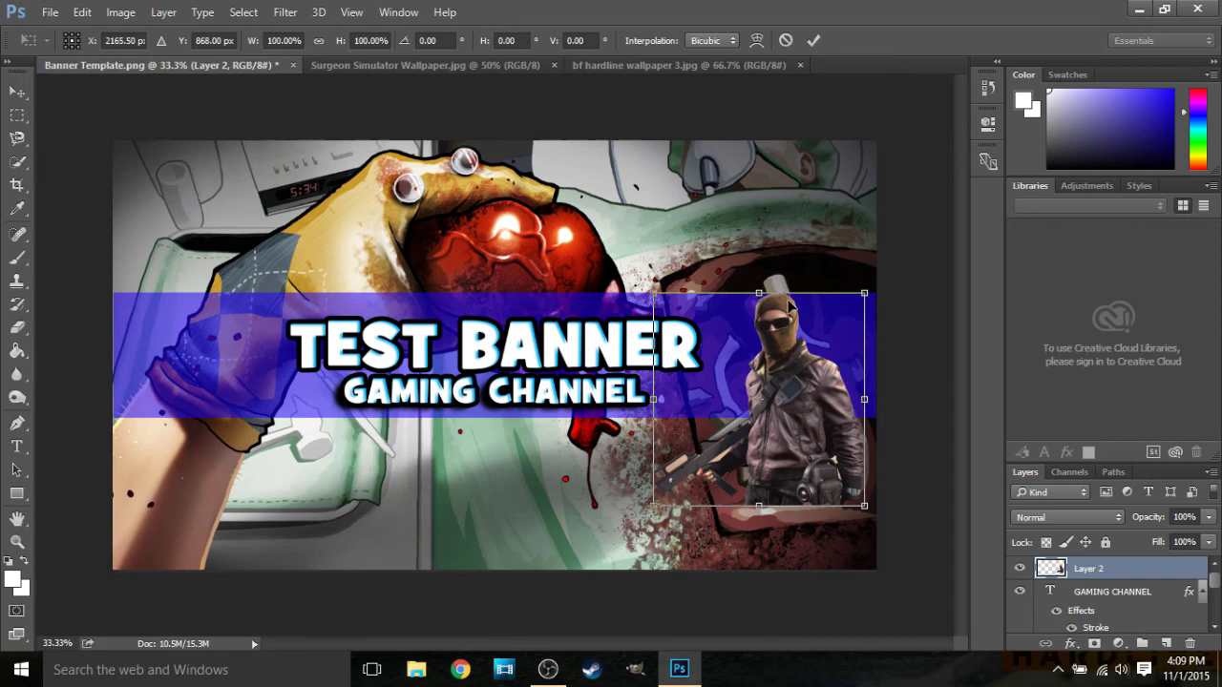
{"action": "left_click_drag", "start_coordinate": [865, 294], "coordinate": [807, 350]}
{"action": "left_click_drag", "start_coordinate": [750, 463], "coordinate": [805, 528]}
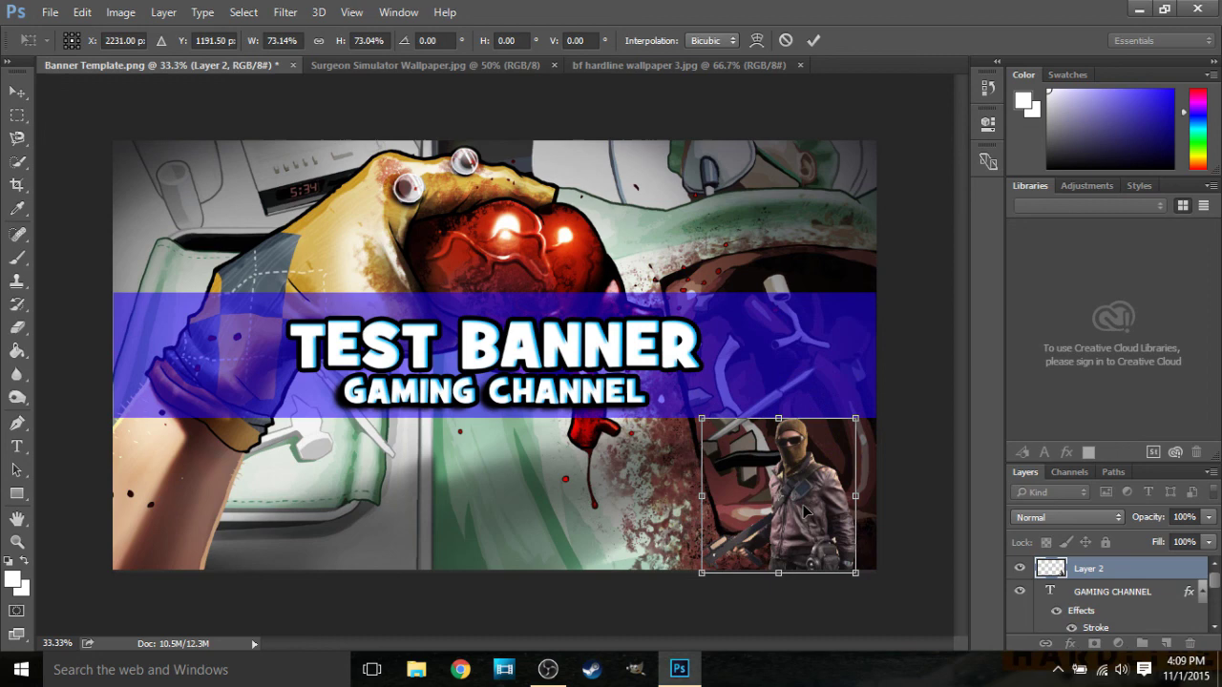
{"action": "left_click_drag", "start_coordinate": [806, 513], "coordinate": [799, 391]}
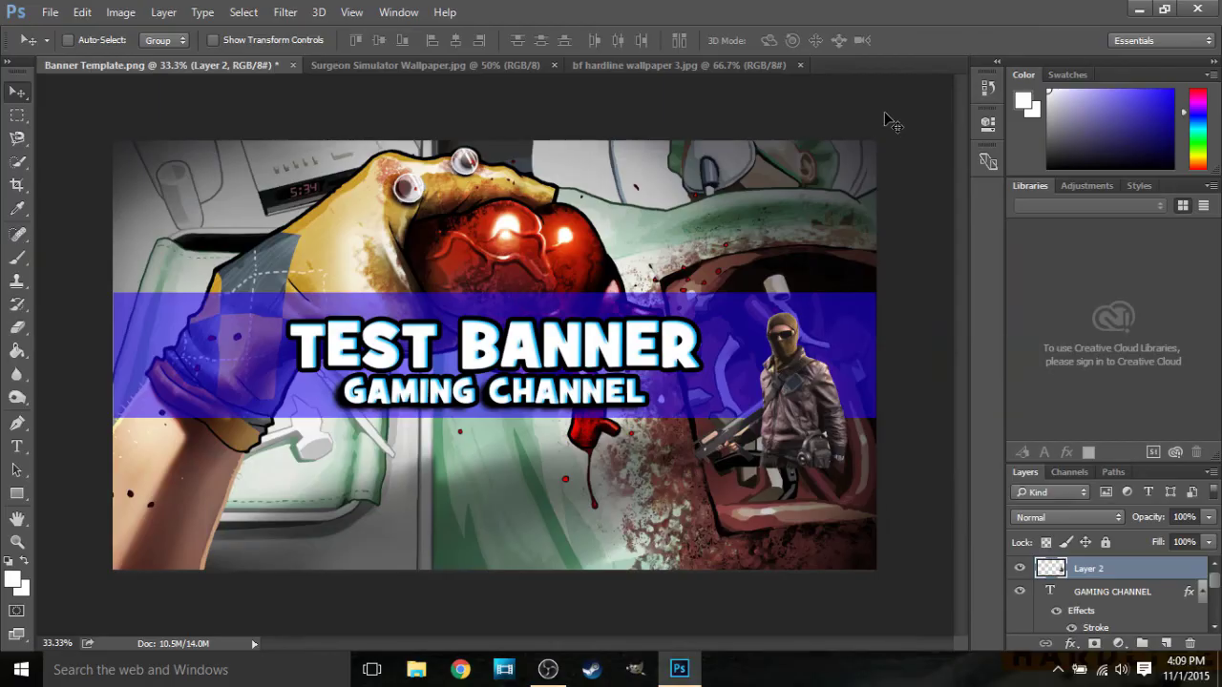